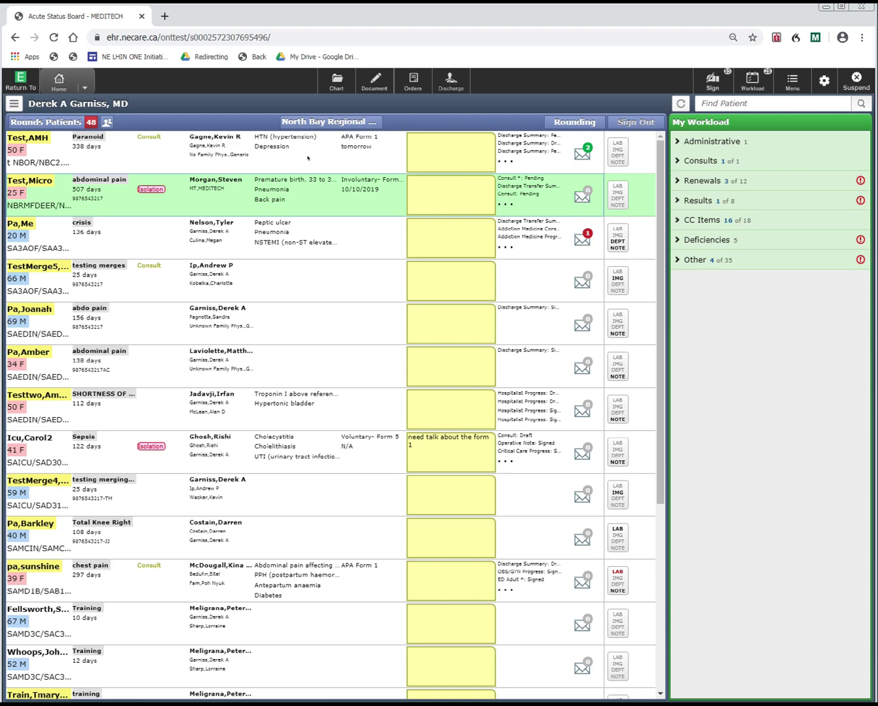
click(411, 76)
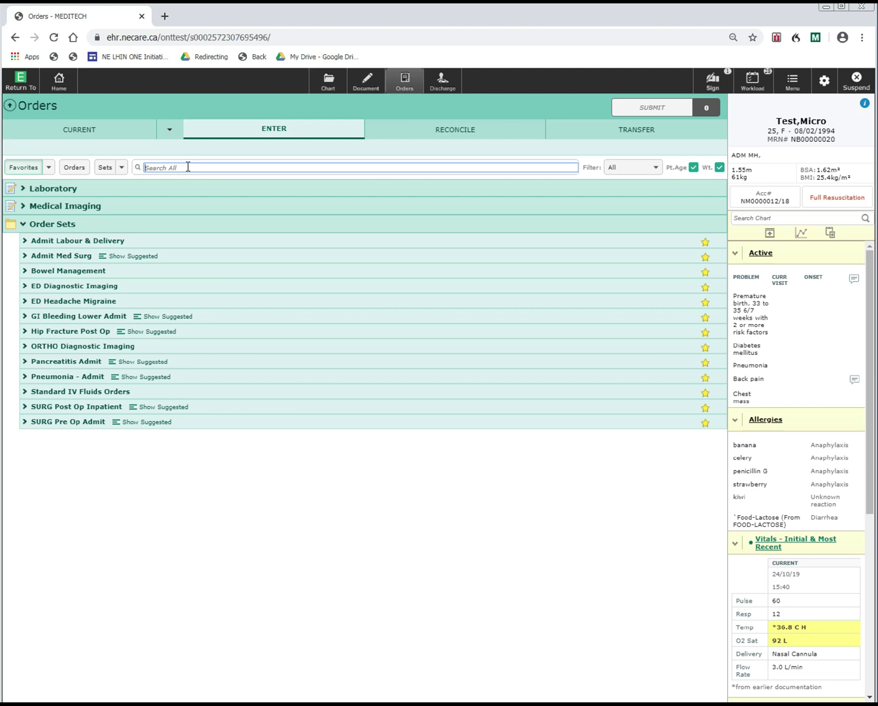
text(amoxicil)
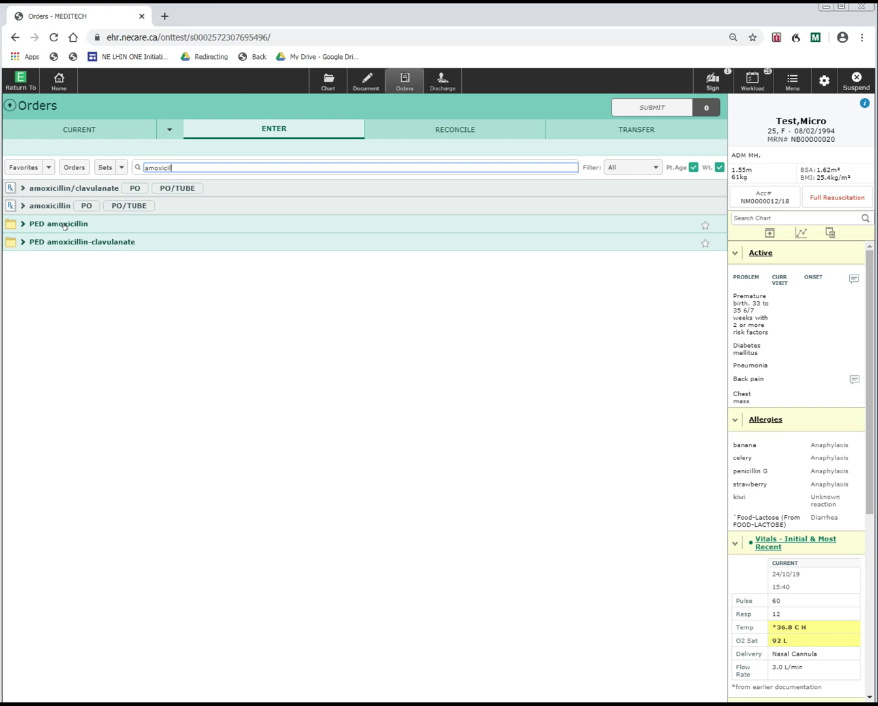
key(BackSpace)
key(BackSpace)
key(BackSpace)
key(BackSpace)
key(BackSpace)
key(BackSpace)
key(BackSpace)
key(BackSpace)
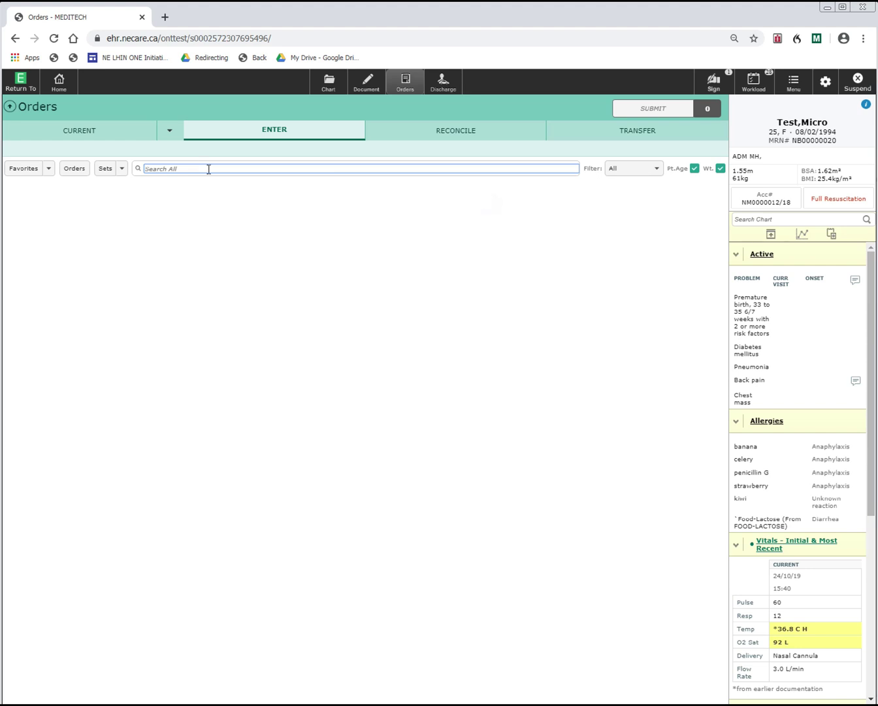
text(abdomen)
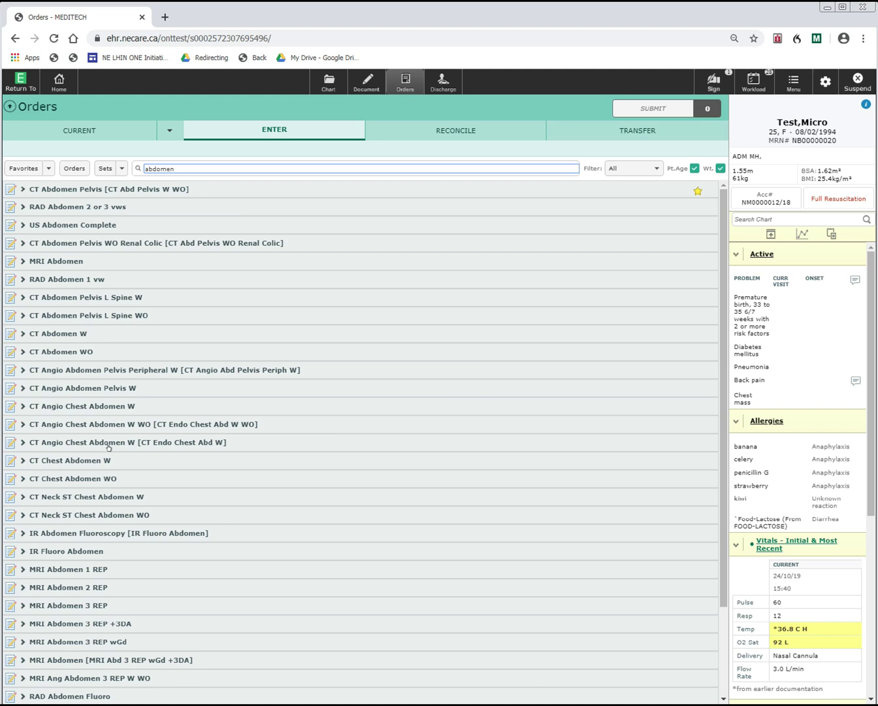
key(BackSpace)
key(BackSpace)
key(BackSpace)
key(BackSpace)
key(BackSpace)
key(BackSpace)
key(BackSpace)
text(C)
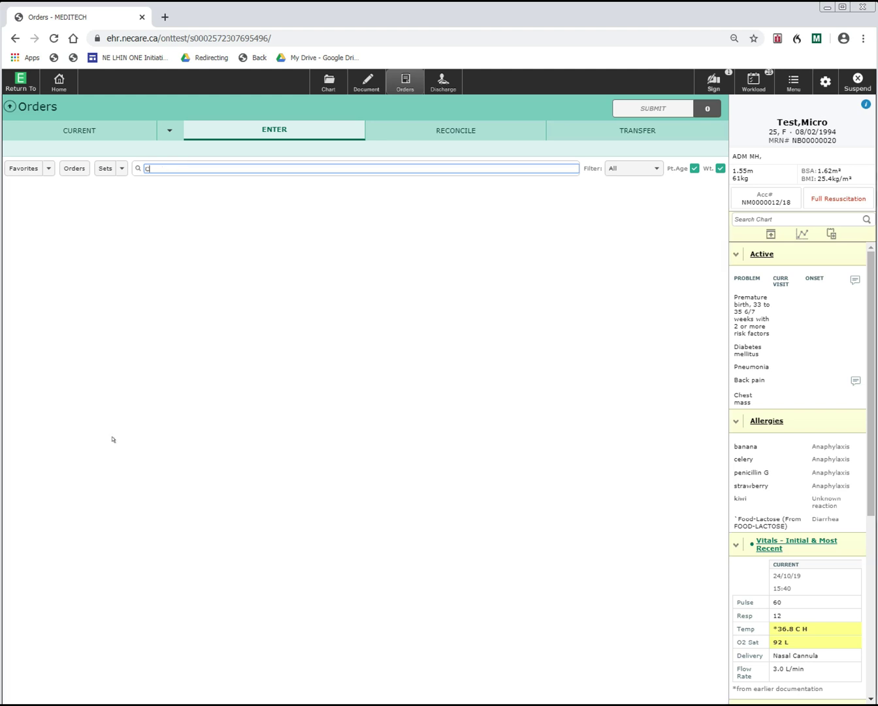
text(T abdomen)
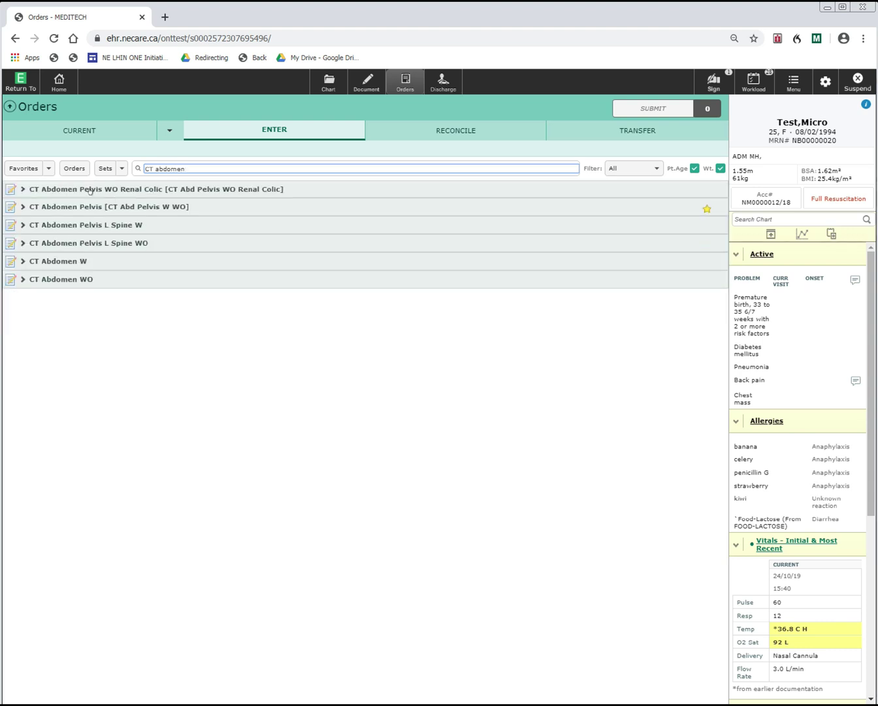
click(120, 194)
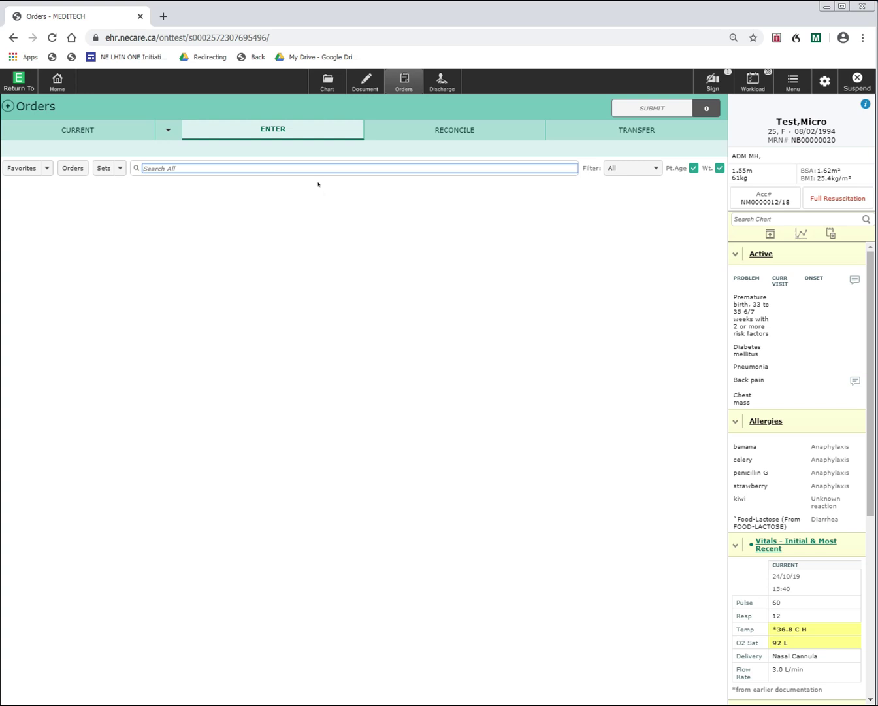
Try CT, RAD, US and IR searches, then narrow the search to RAD ANKLE LT.
click(200, 167)
text(CT)
key(BackSpace)
key(BackSpace)
text(RAD)
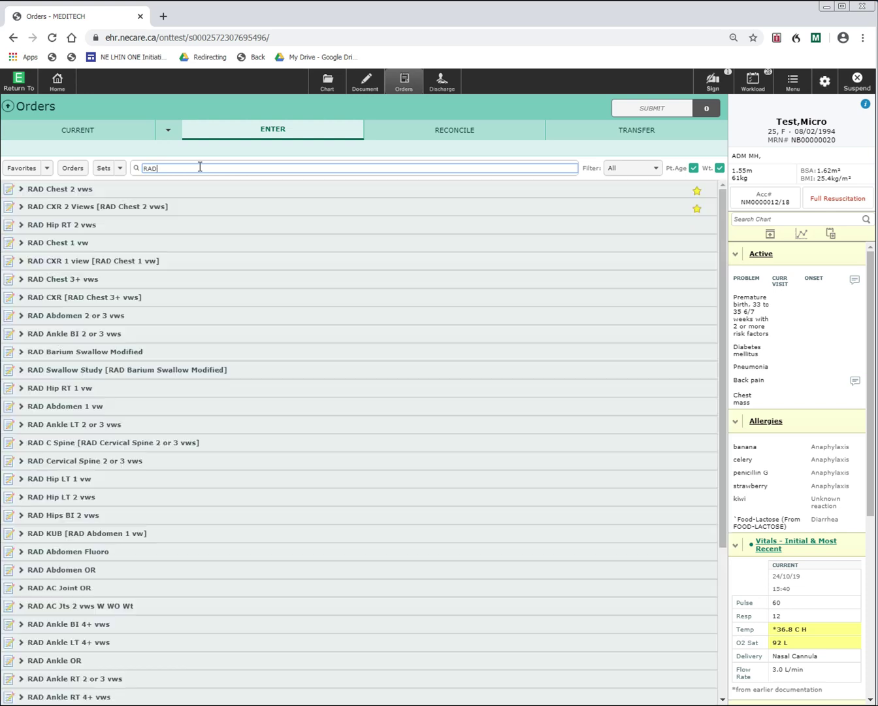
key(BackSpace)
key(BackSpace)
key(BackSpace)
text(us)
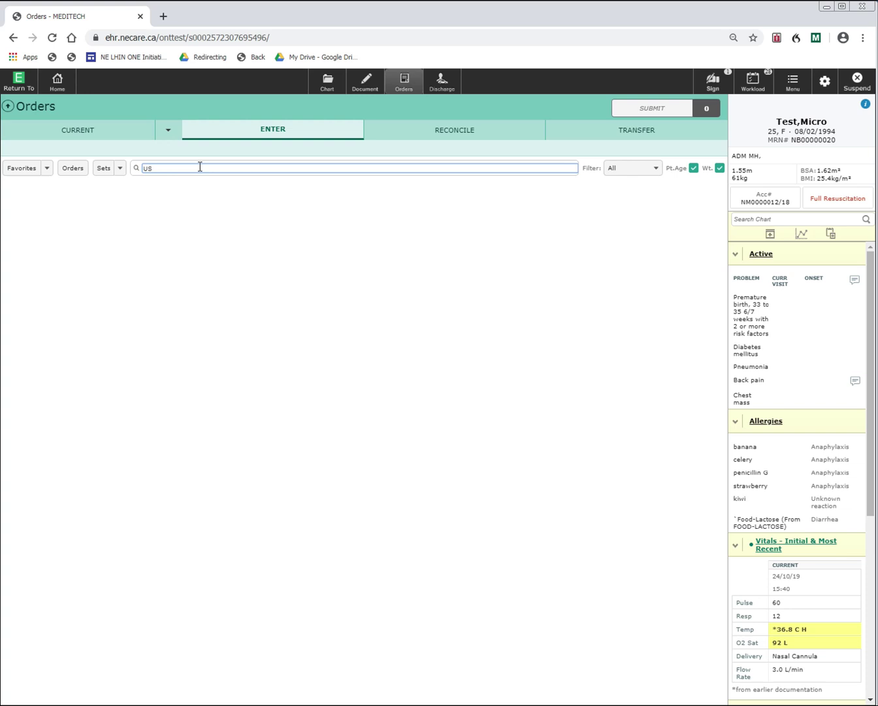
key(BackSpace)
key(BackSpace)
text(IR)
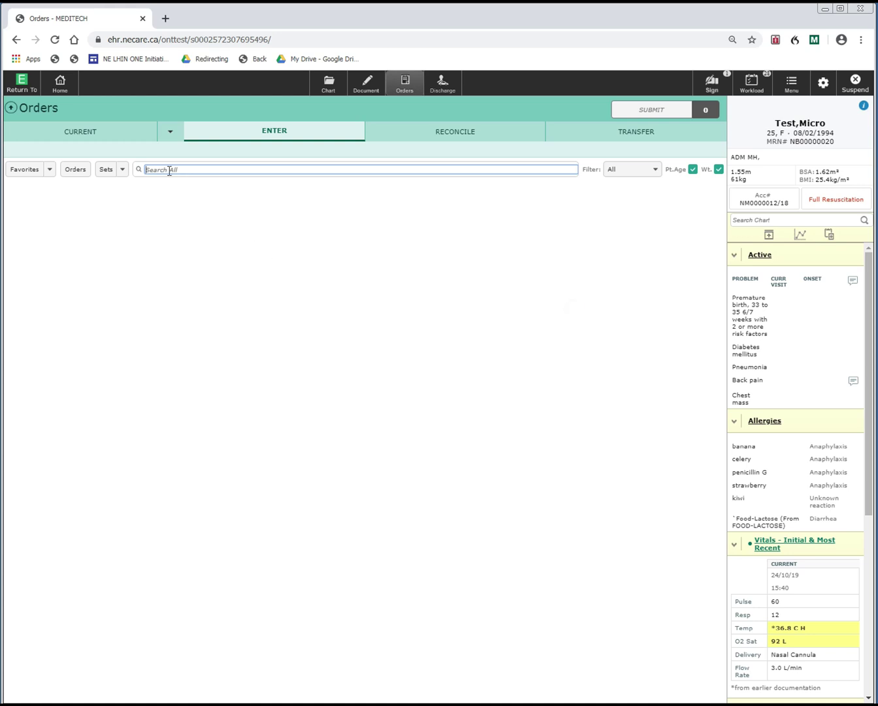
text(RAD )
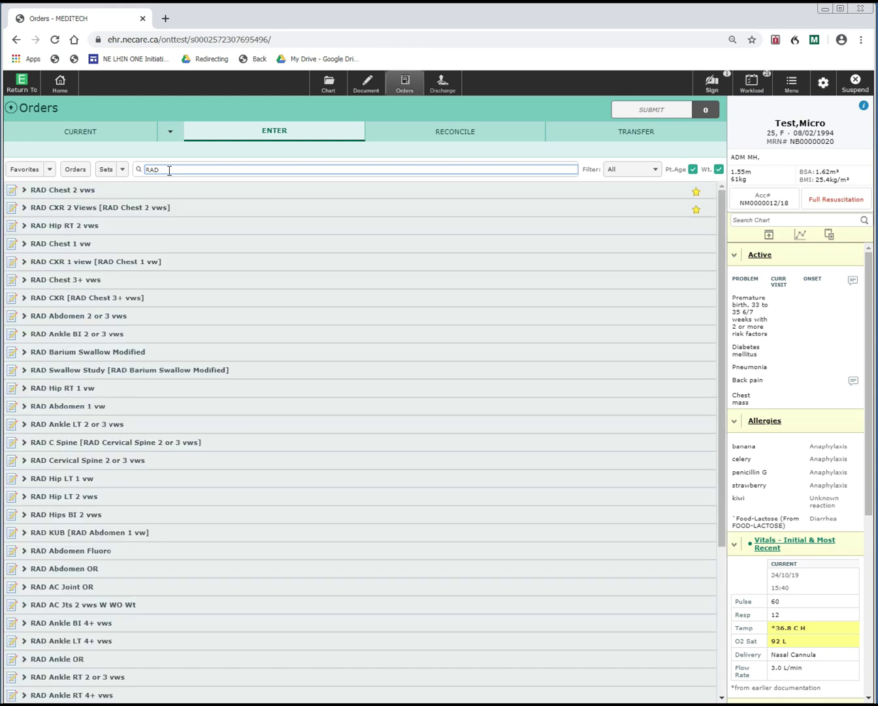
text(ANKLE)
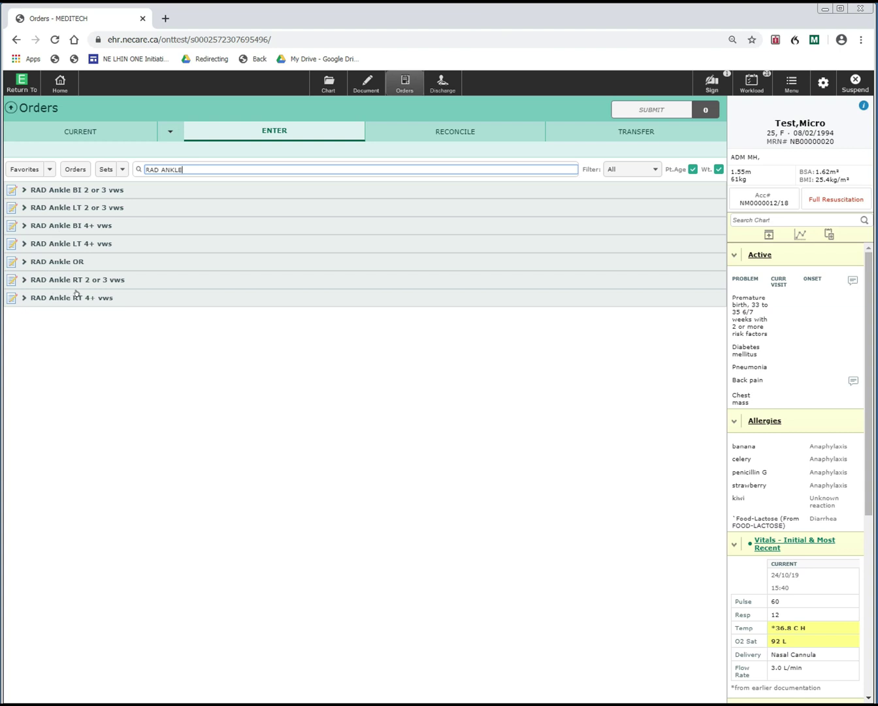
text(LT)
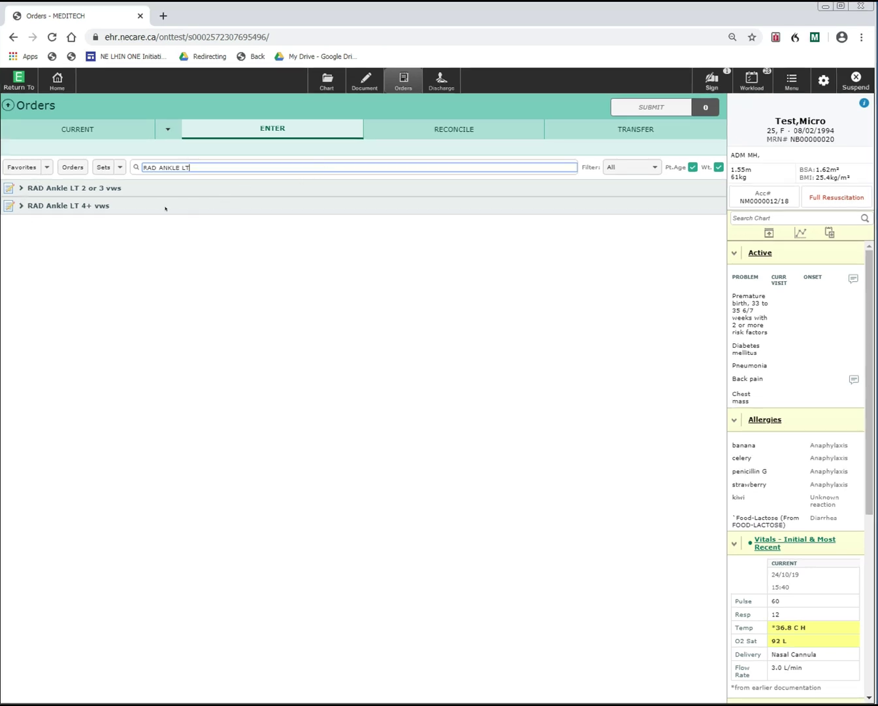
Favourite the Stat RAD Ankle LT 2 or 3 vws order, defaulting to Today Now.
click(79, 186)
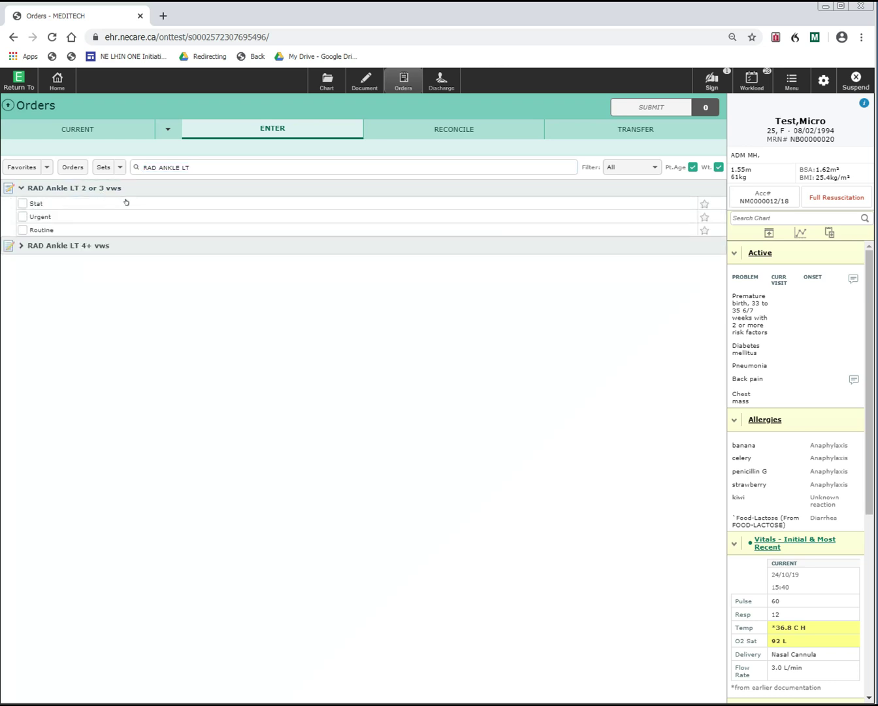
click(702, 202)
click(447, 424)
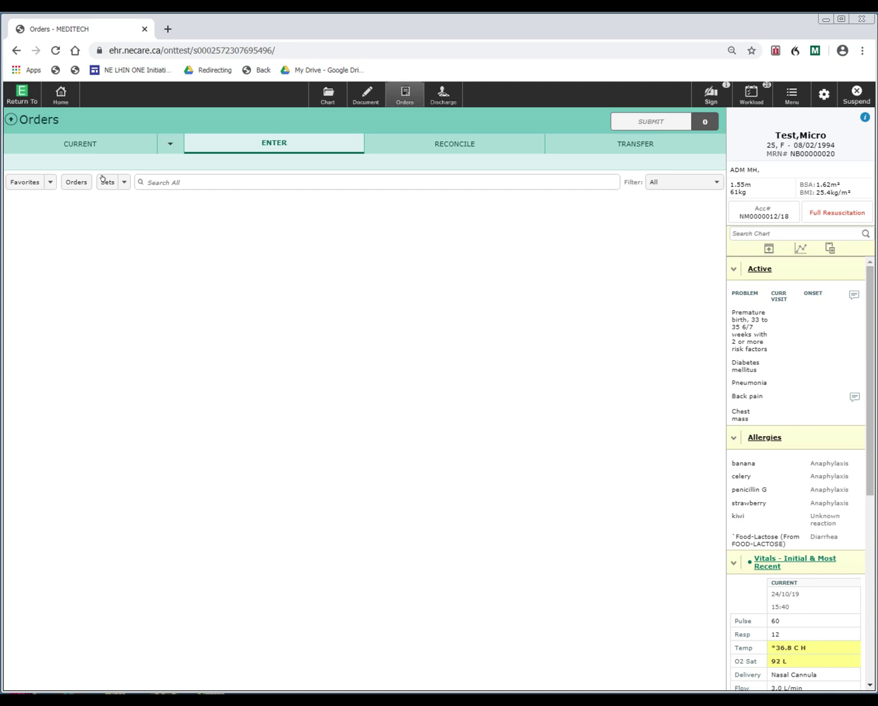
Browse order sets, including Gastroenterology, then return to browsing individual orders by category.
click(102, 182)
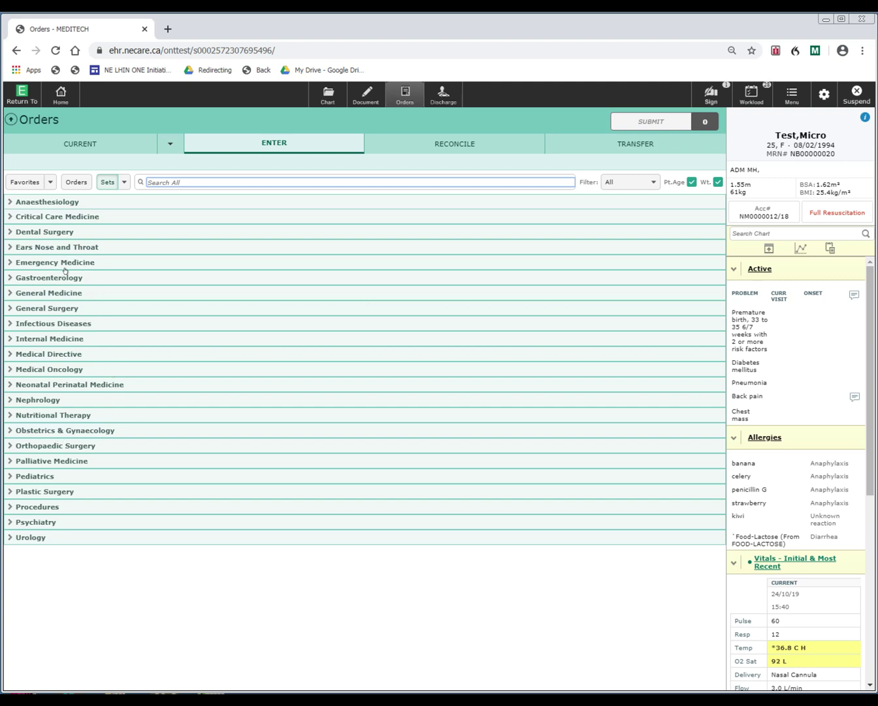
click(66, 277)
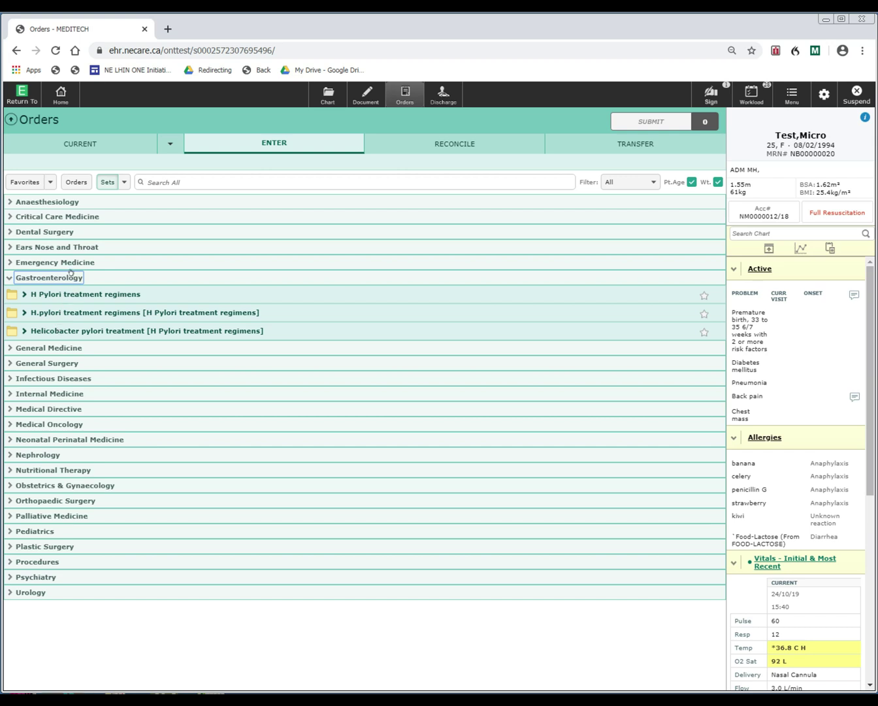
click(37, 271)
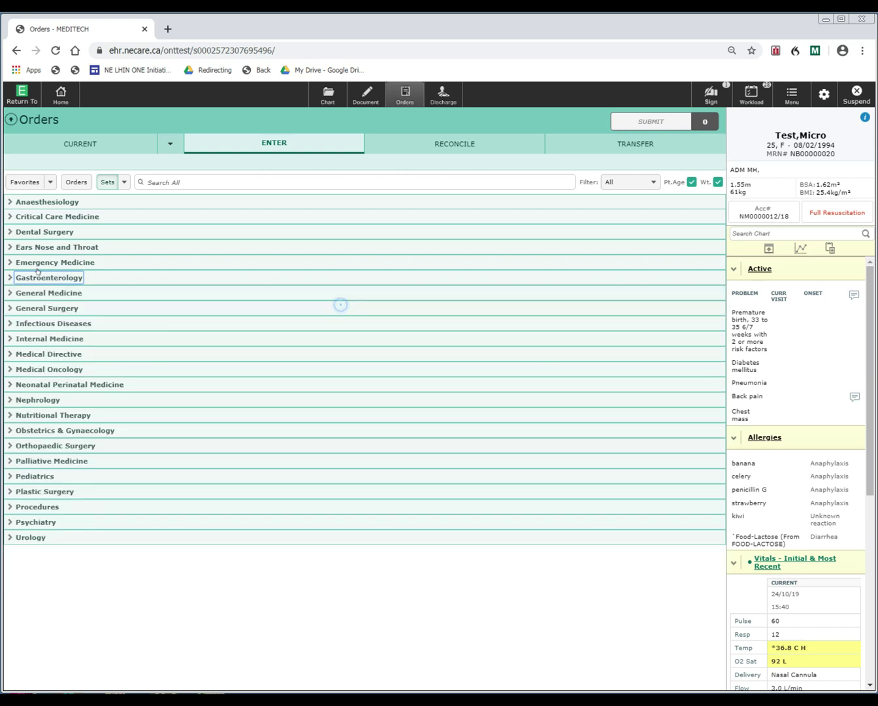
click(106, 182)
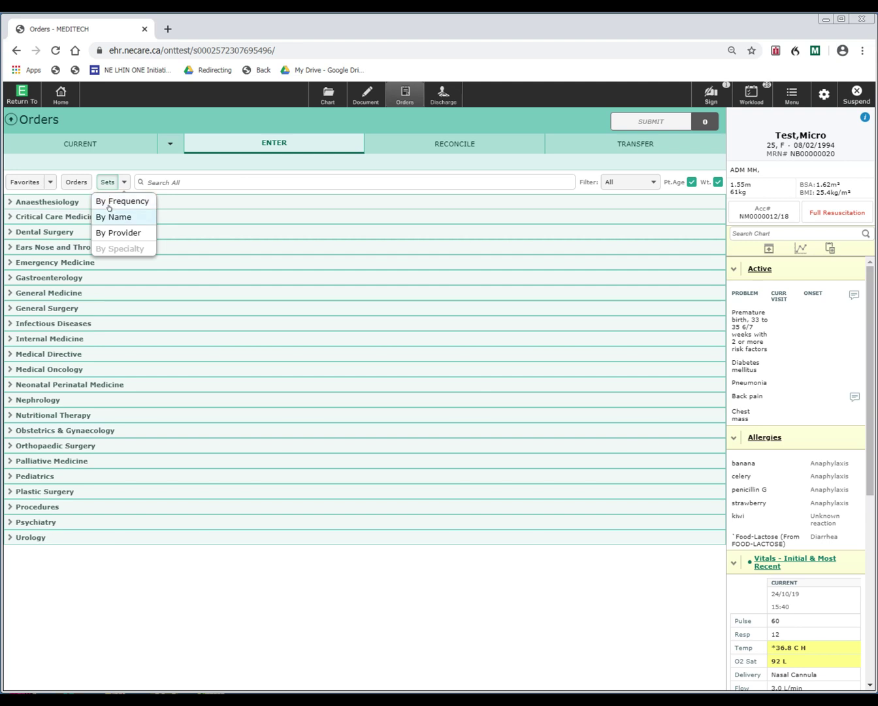
click(66, 177)
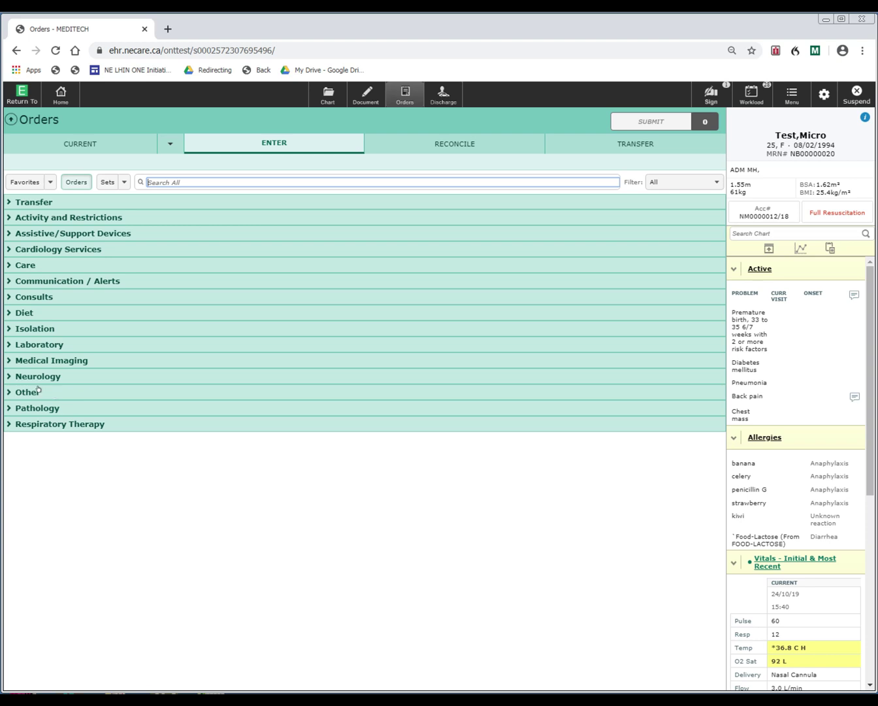
Expand Pathology and its Bone Marrow order to view the Stat, Urgent and Routine priorities.
click(35, 407)
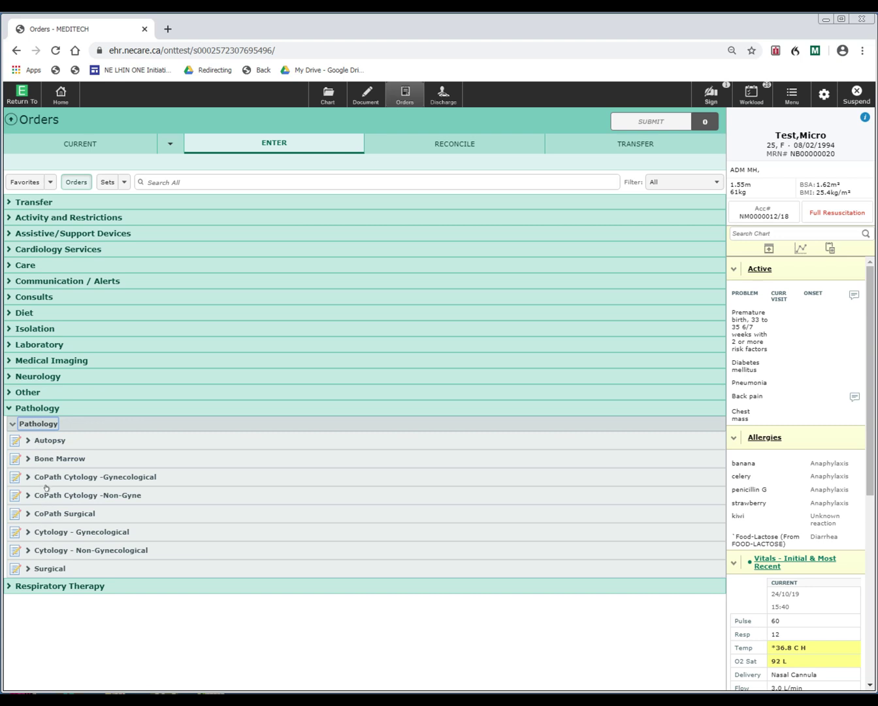
click(51, 450)
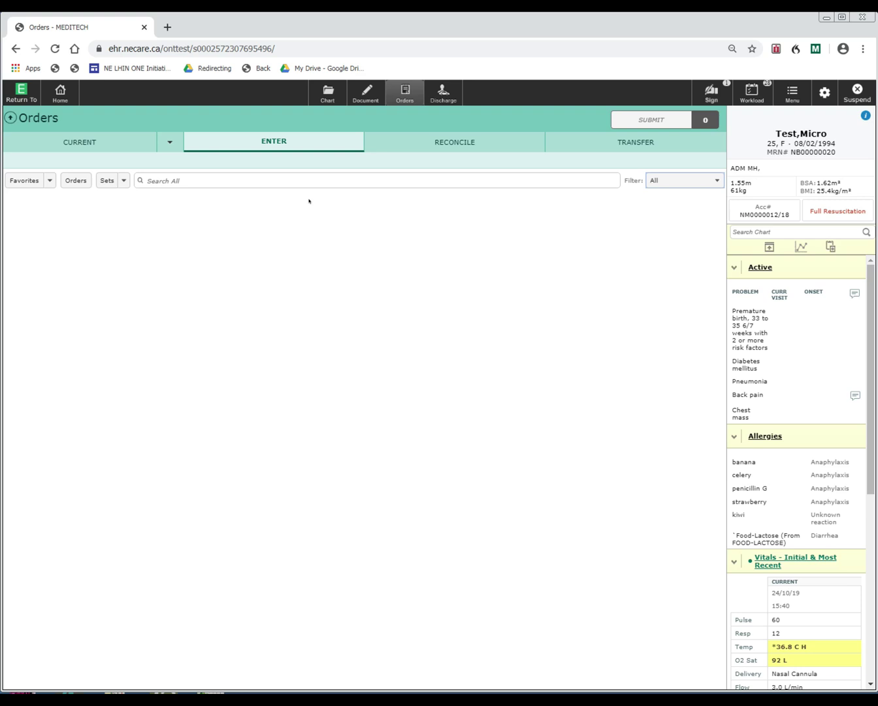
Search the order catalogue for morphine.
click(261, 182)
text(morphin)
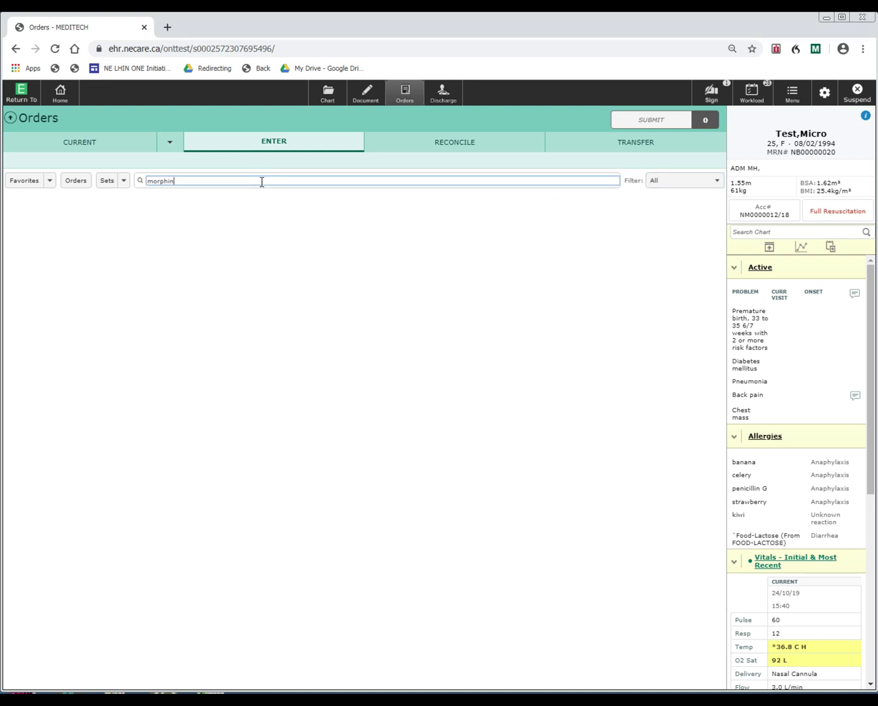
text(e)
key(Return)
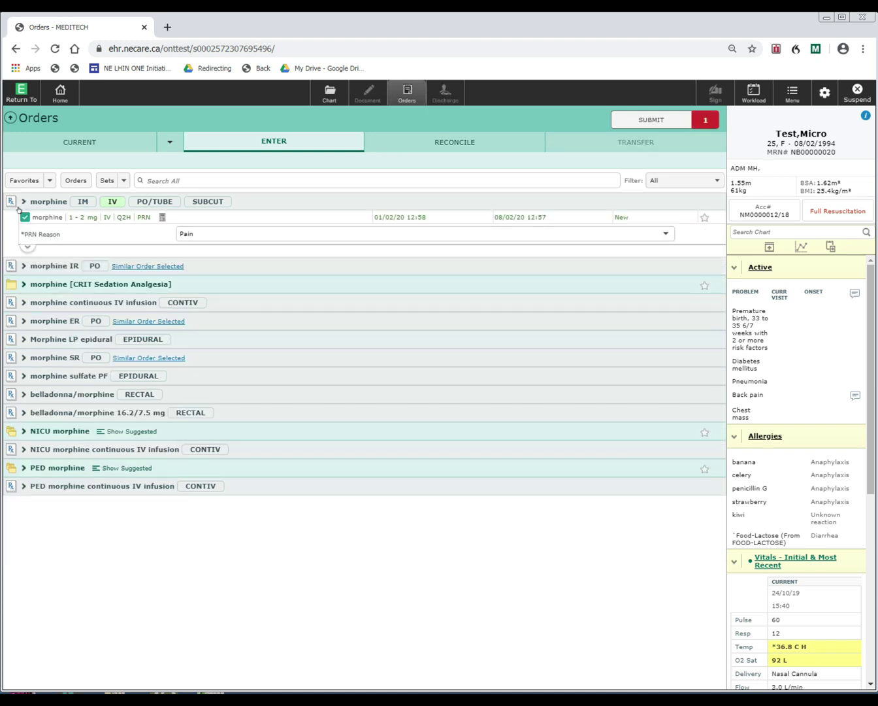
Add the IV morphine 1 - 2 mg Q2H PRN order and change its dose to 2 - 4 mg.
click(23, 213)
click(73, 216)
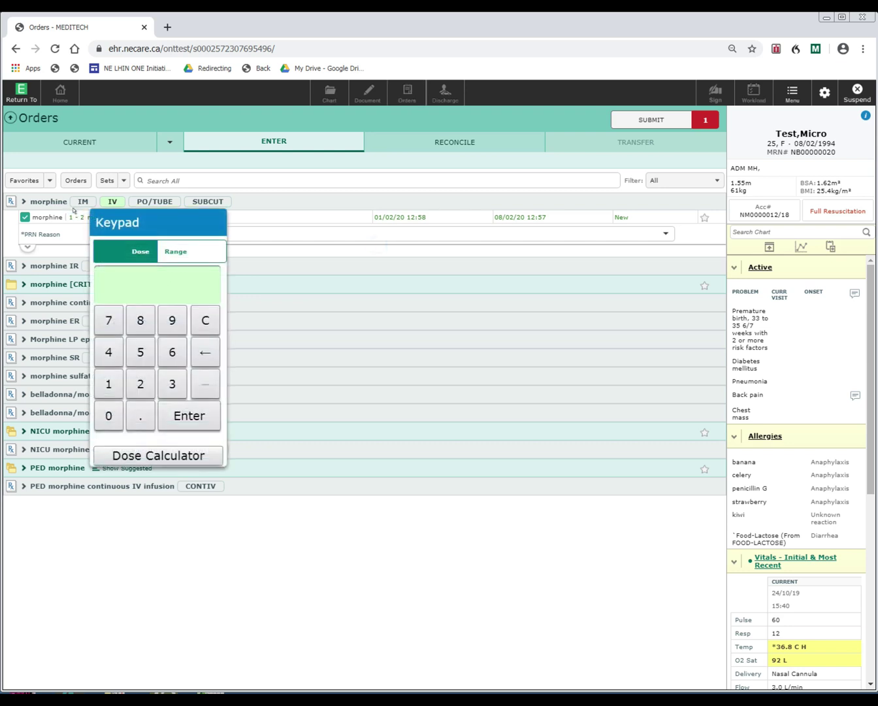
click(169, 251)
click(133, 385)
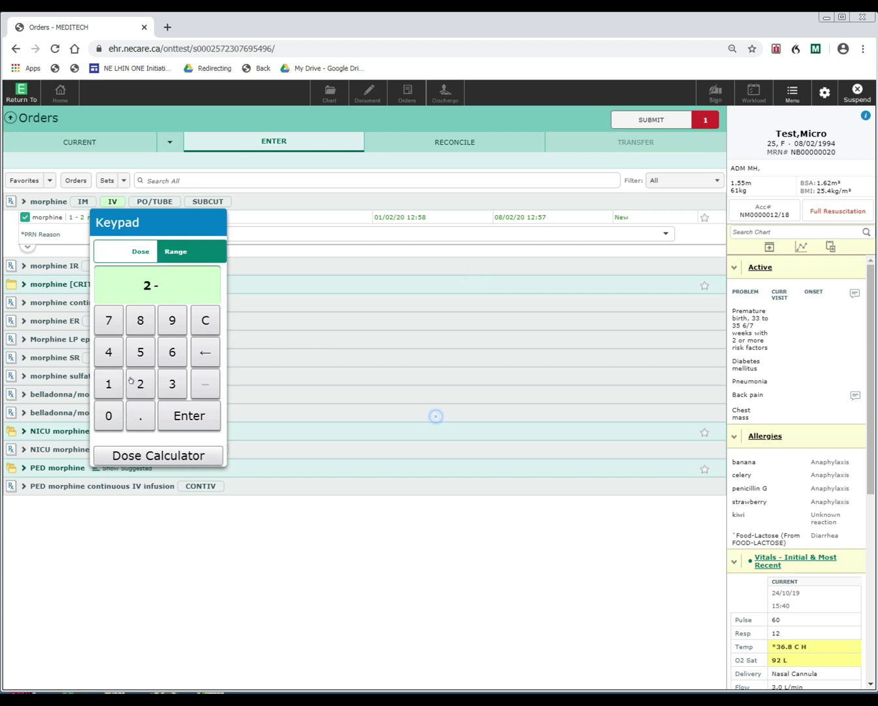
click(96, 346)
click(196, 317)
click(131, 382)
click(99, 343)
click(193, 412)
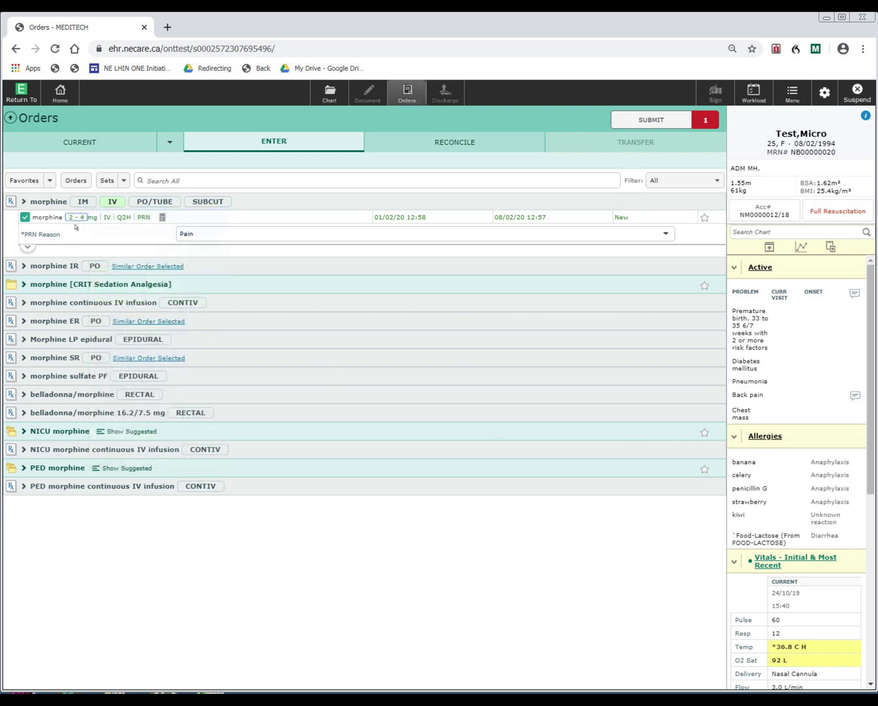
Change the morphine frequency from Q2H to Q3H.
click(120, 217)
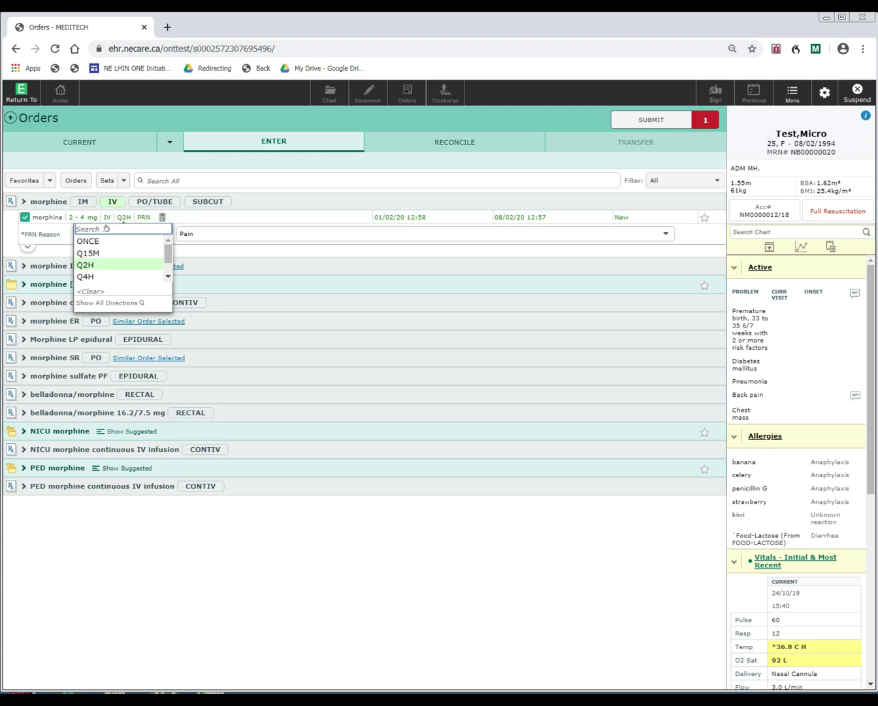
text(q3h)
key(Return)
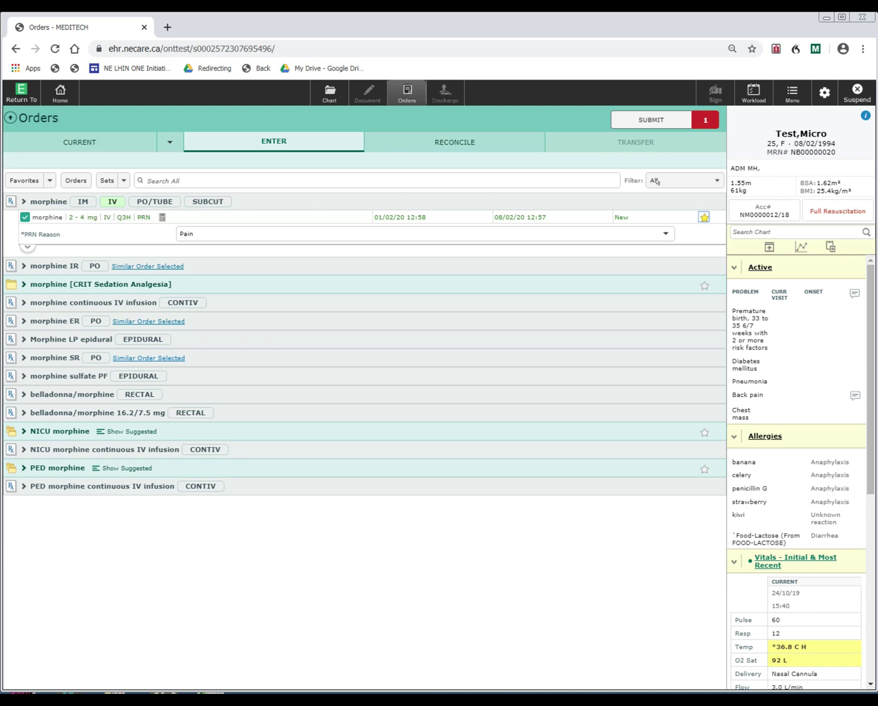
Submit and sign the PRN morphine order with the PIN, then queue 2 mg IV STAT morphine.
click(652, 119)
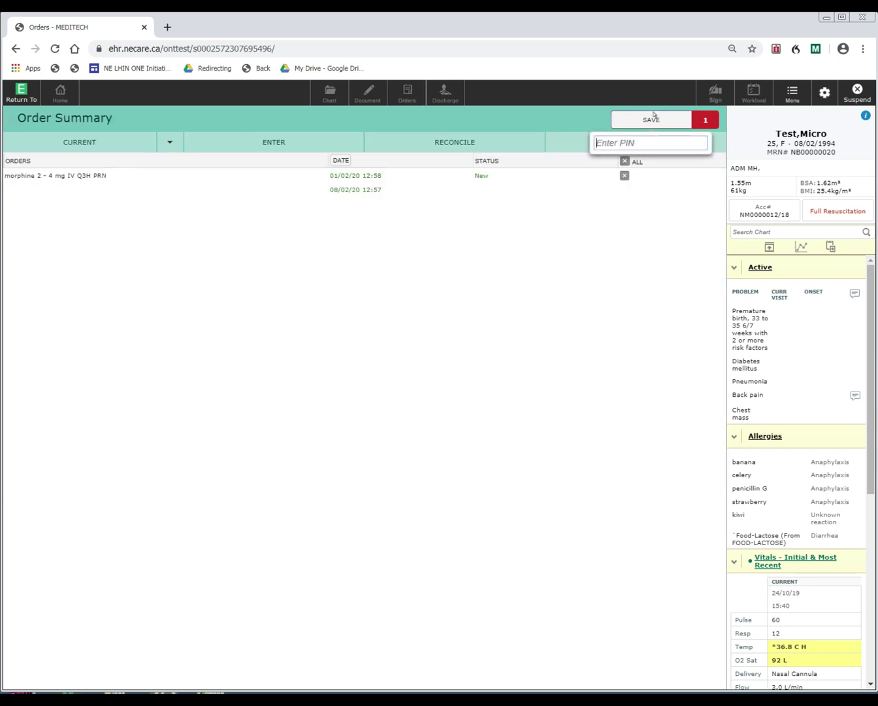
text(1111)
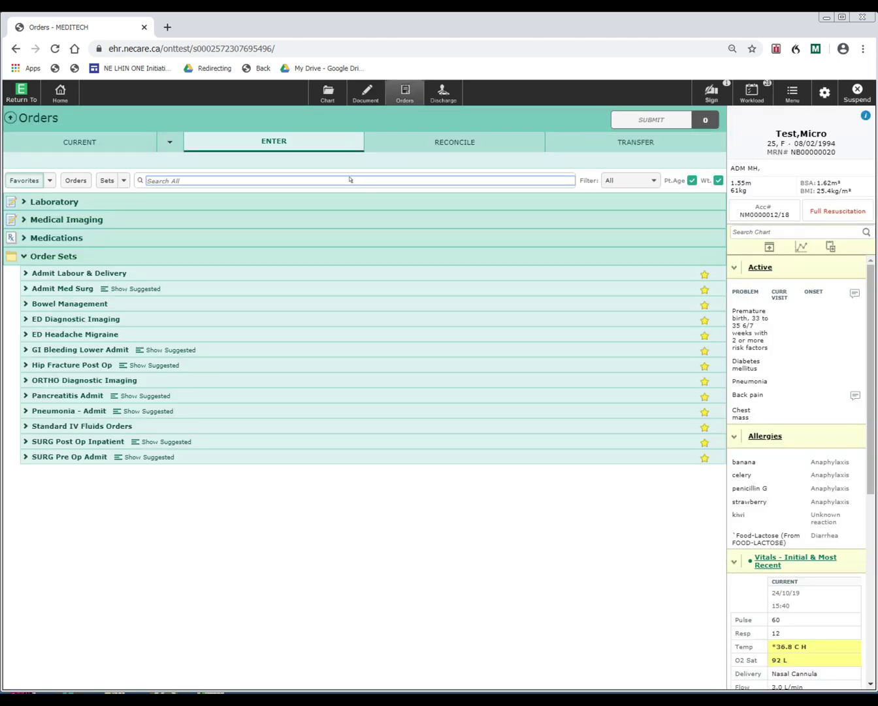
text(morphine)
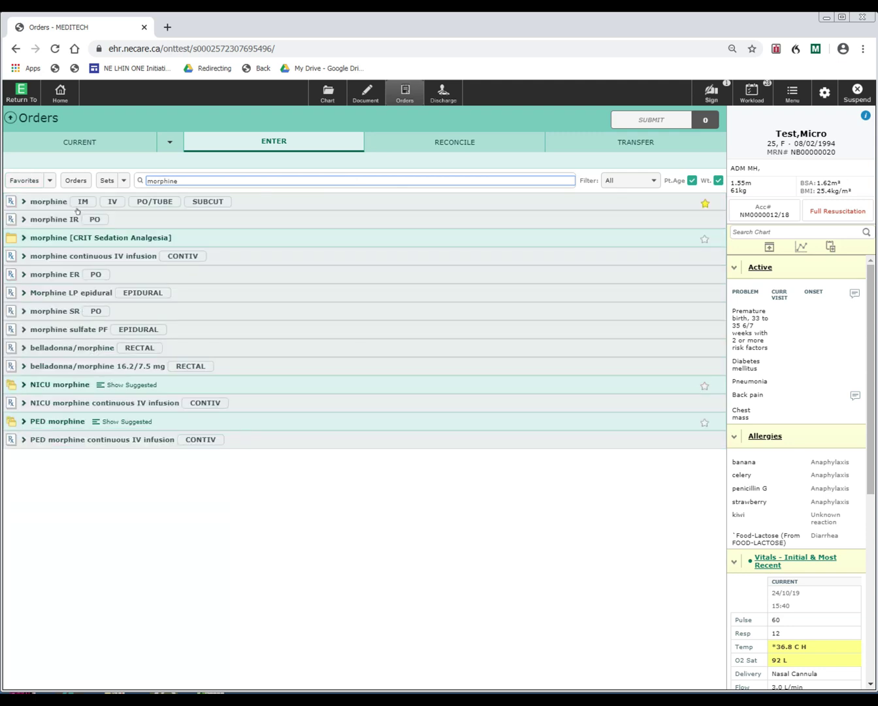
click(106, 198)
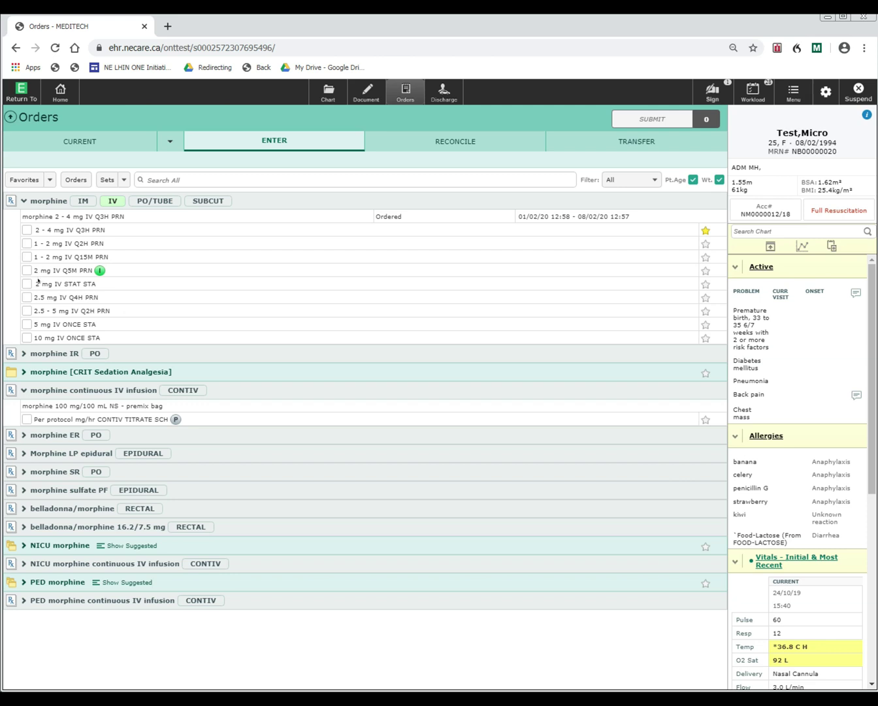
click(26, 283)
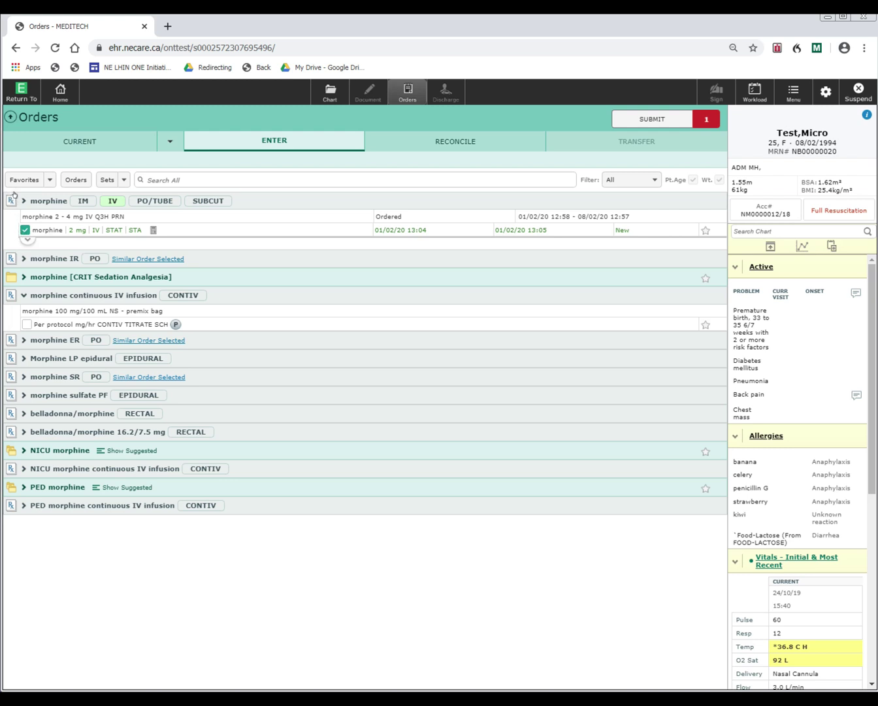
Expand the IV morphine options and add the 2.5 mg IV Q4H PRN order.
click(23, 200)
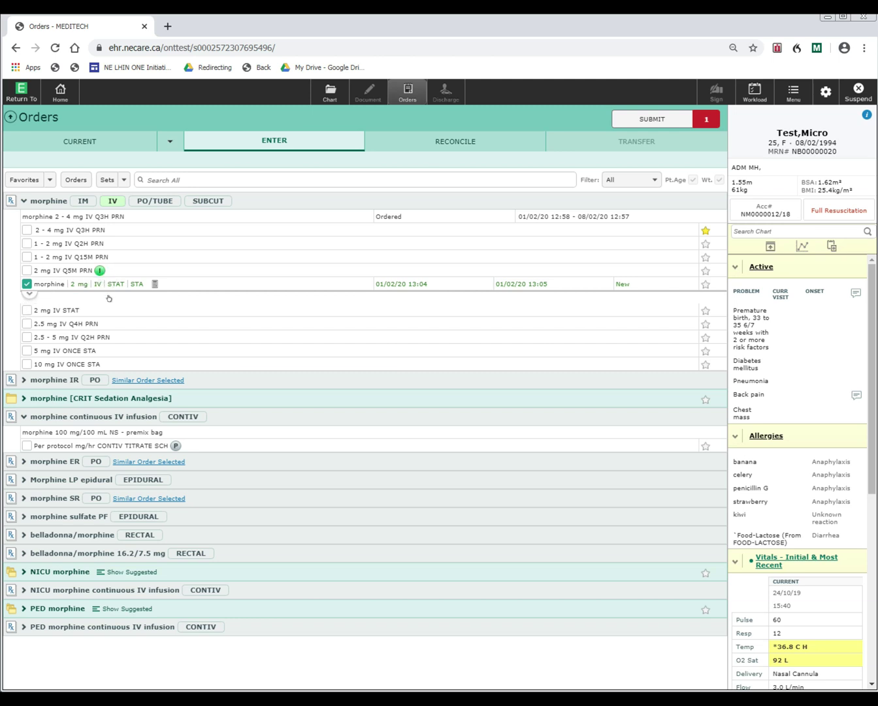
click(25, 322)
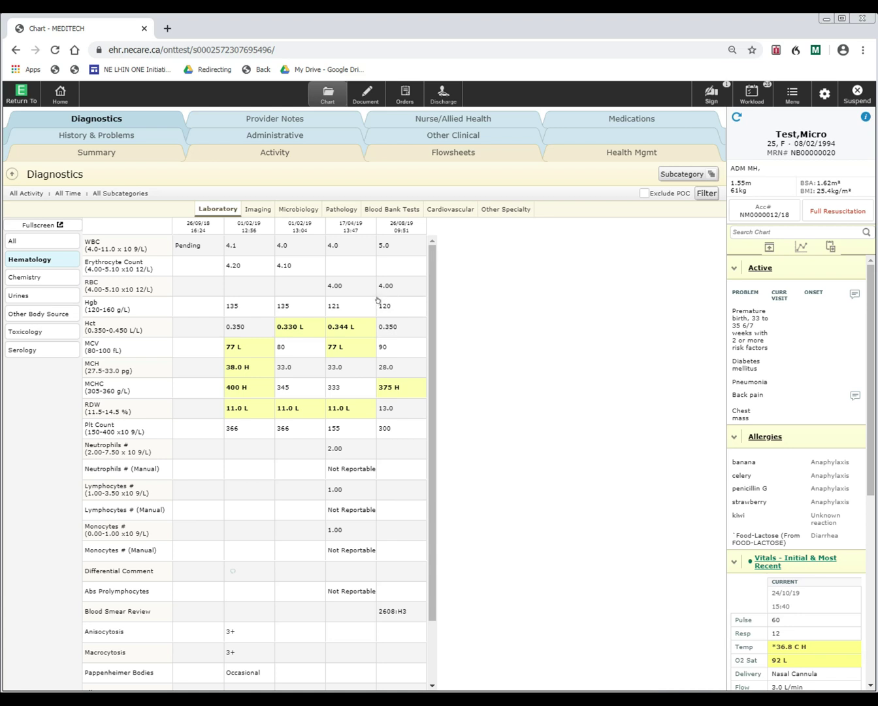
Queue the test behind the Hgb hematology result for re-ordering.
right_click(378, 299)
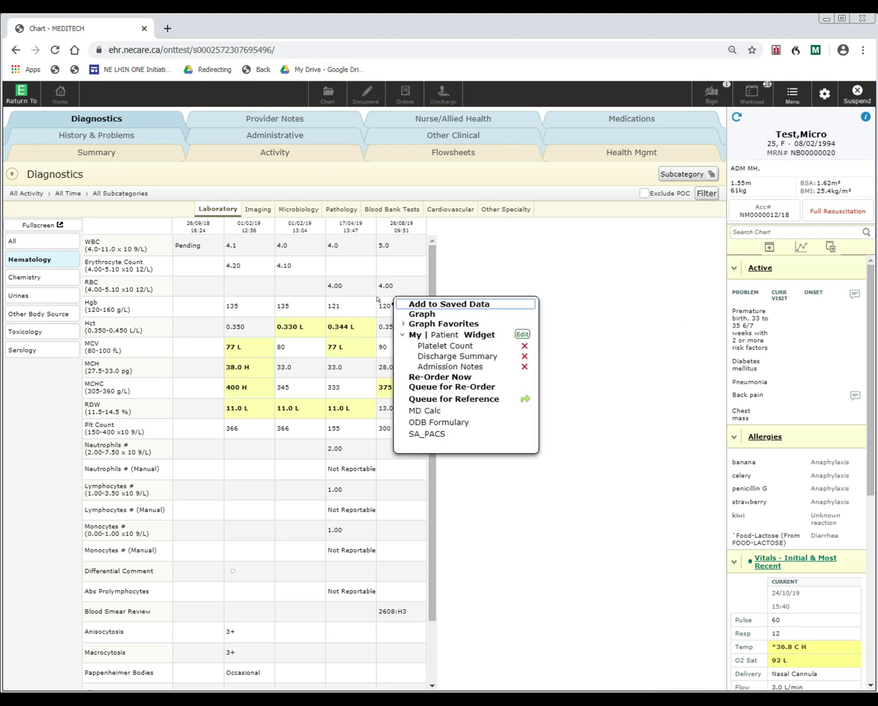
click(439, 379)
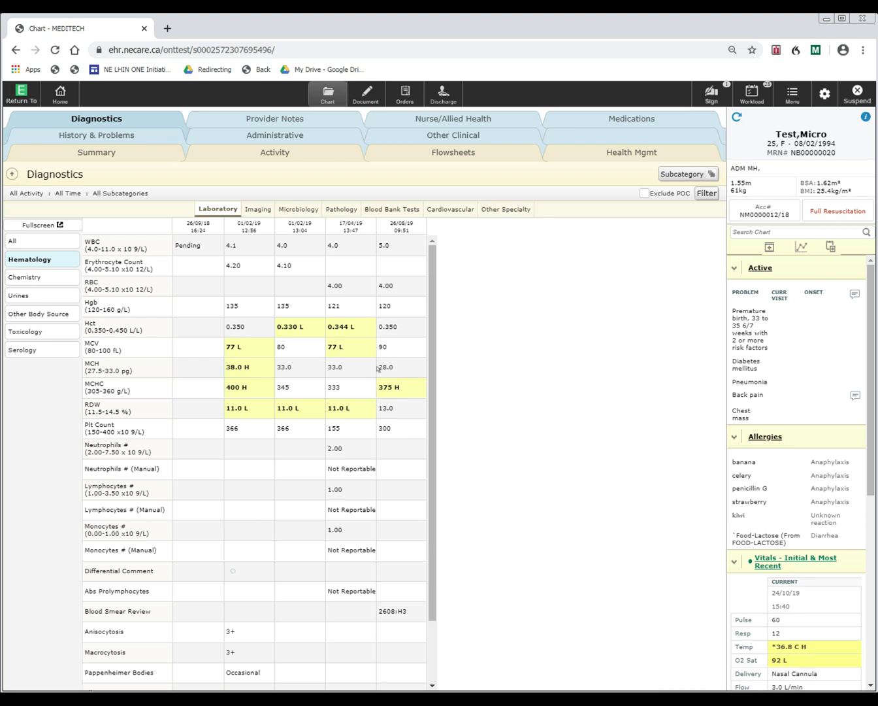
scroll(371, 400, down, 1)
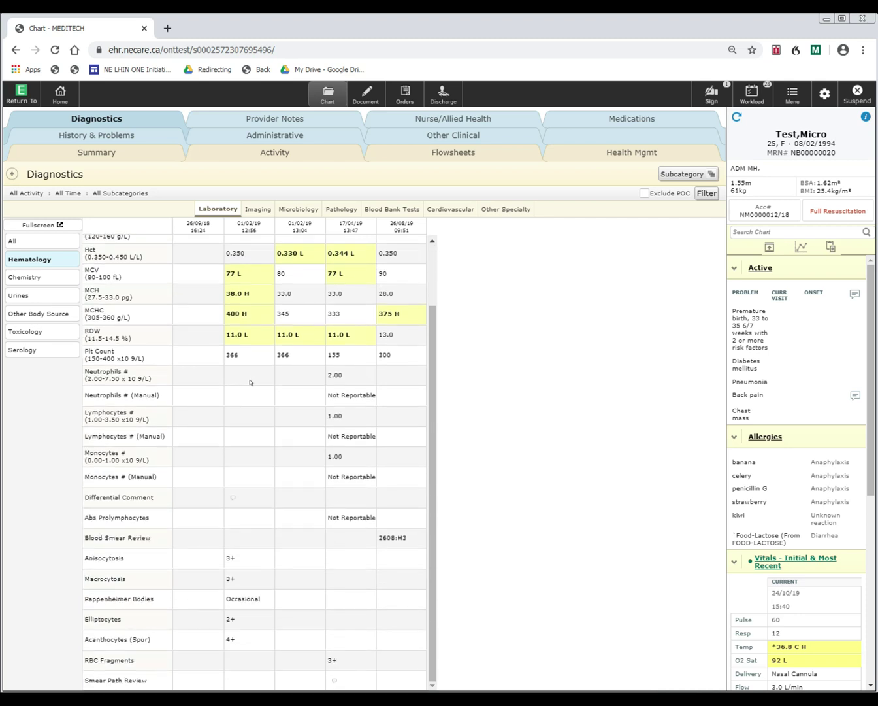
scroll(251, 382, up, 1)
In the Chemistry results, queue the Potassium 5.3 H test for re-ordering.
click(26, 275)
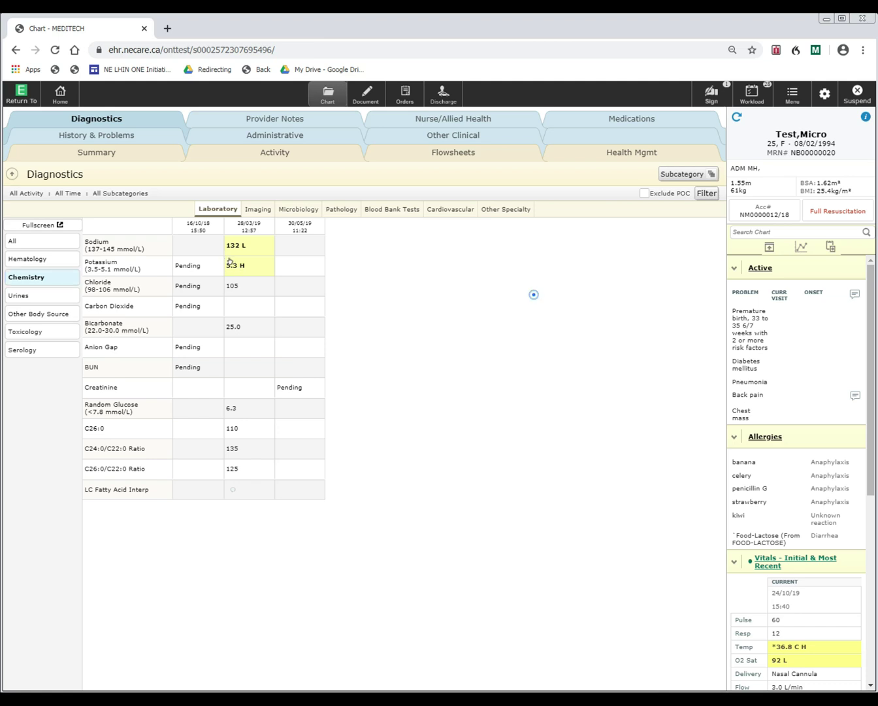
right_click(247, 259)
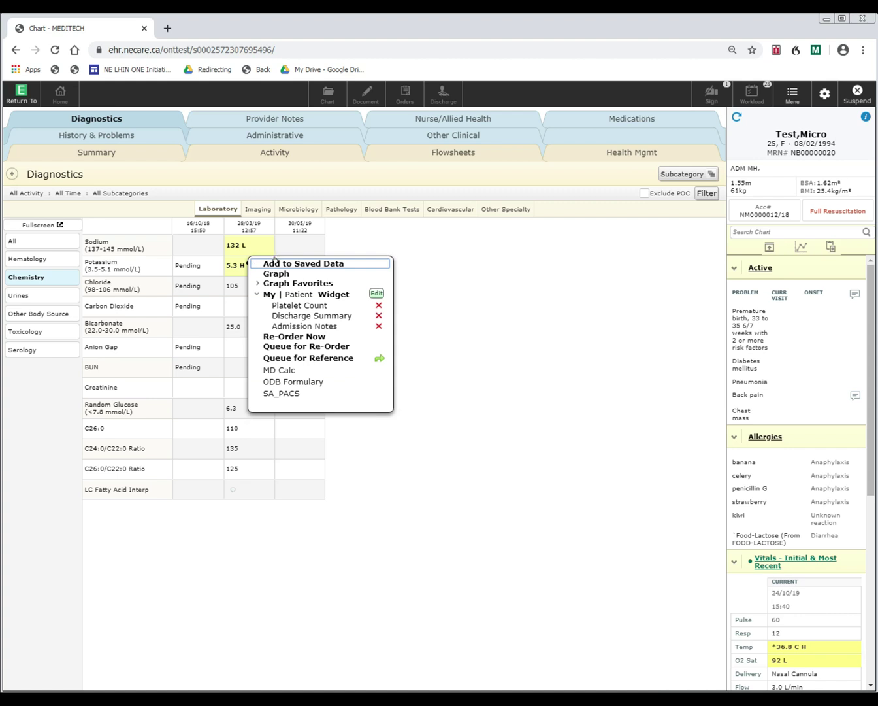
click(321, 346)
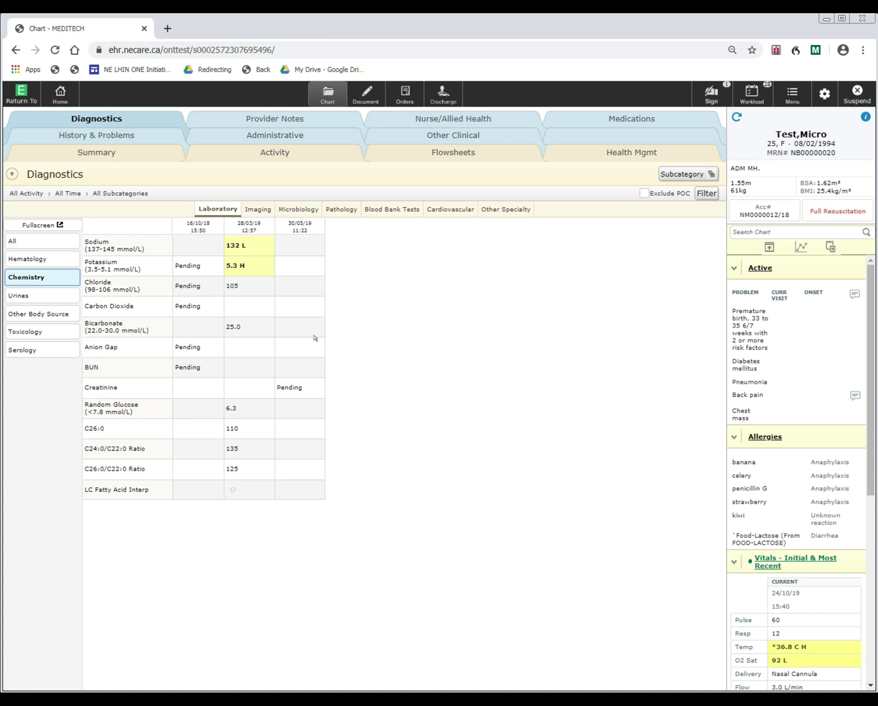
Review the Order Summary and save the CBC and Electrolytes orders by entering the PIN.
click(393, 96)
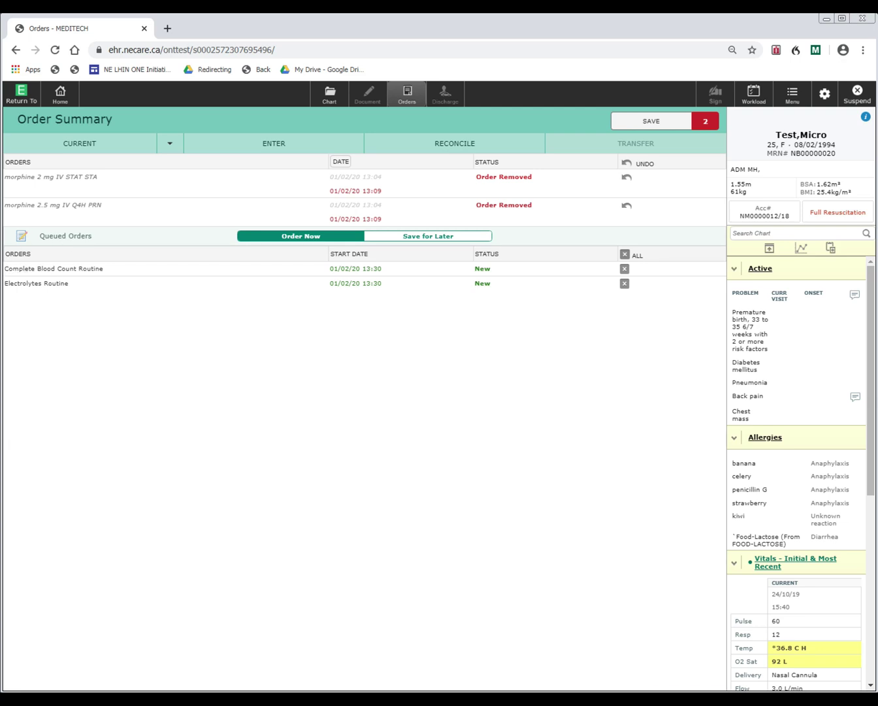
click(635, 114)
text(••••)
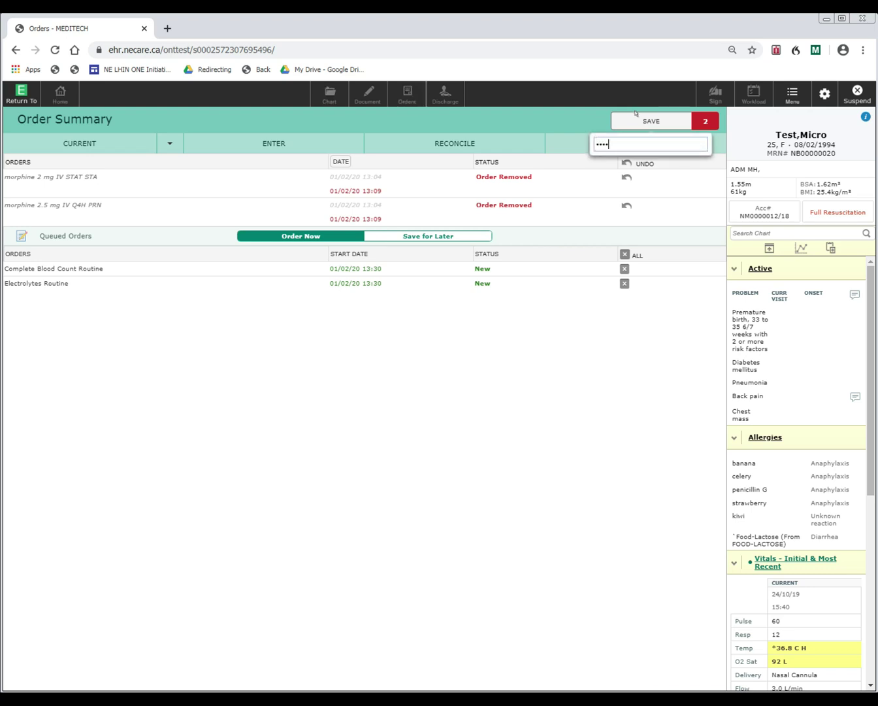
key(Return)
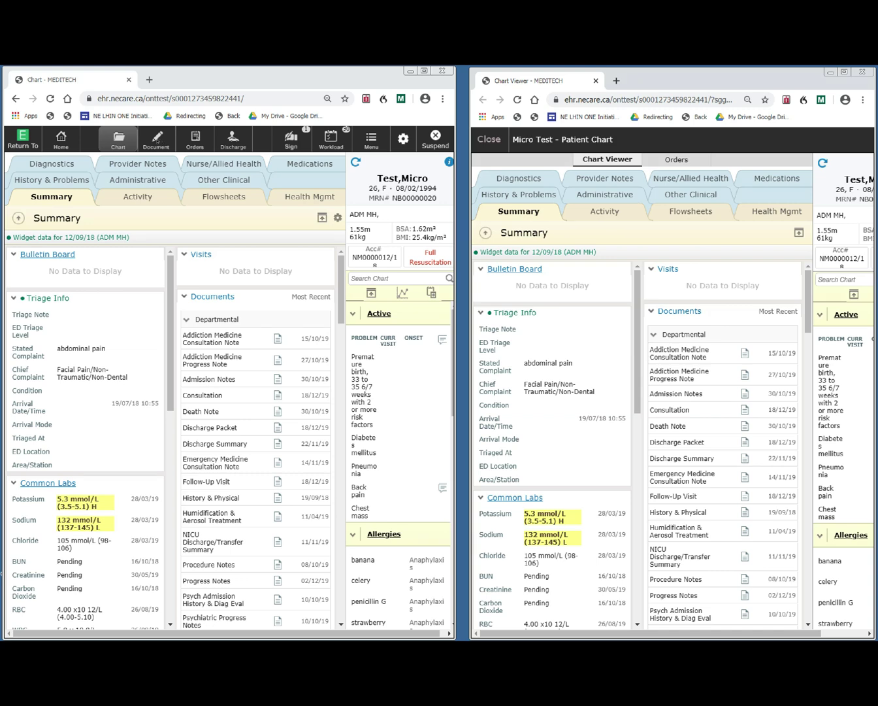
Open the Follow-Up Visit note from Provider Notes and switch the Chart Viewer to Orders entry.
click(144, 163)
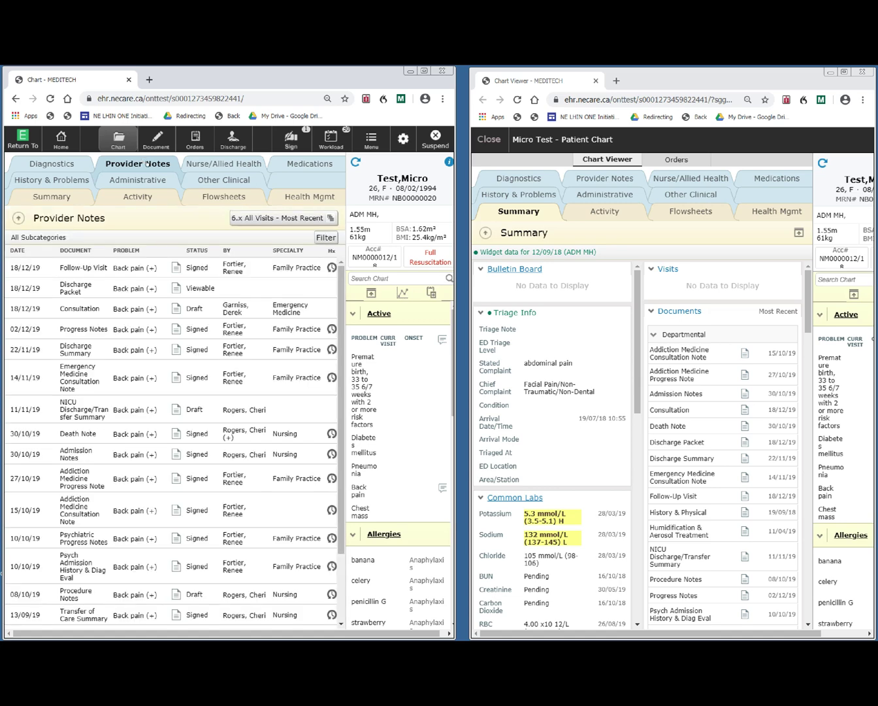
click(174, 267)
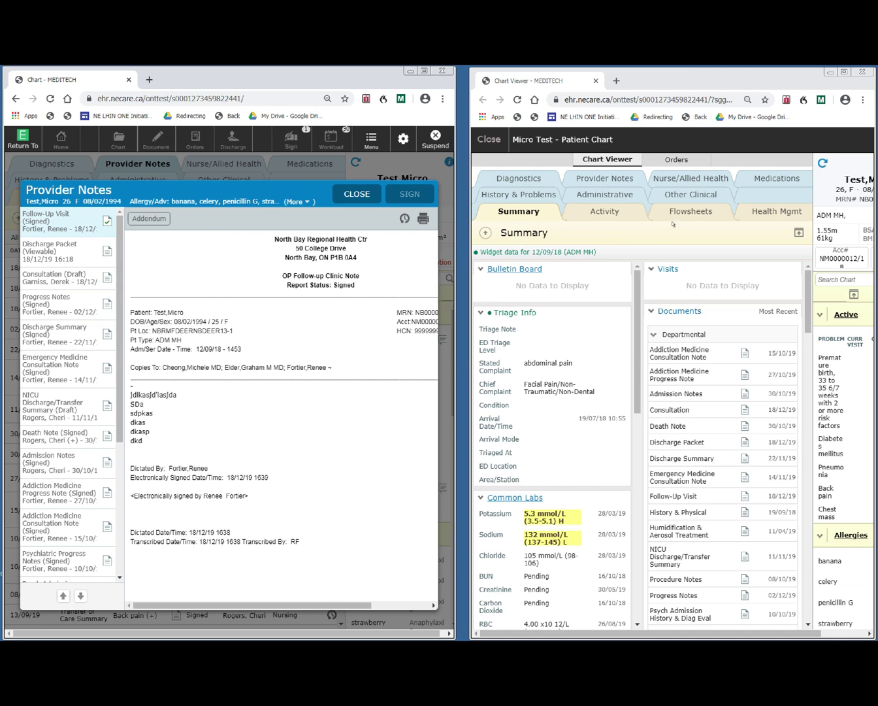
click(671, 153)
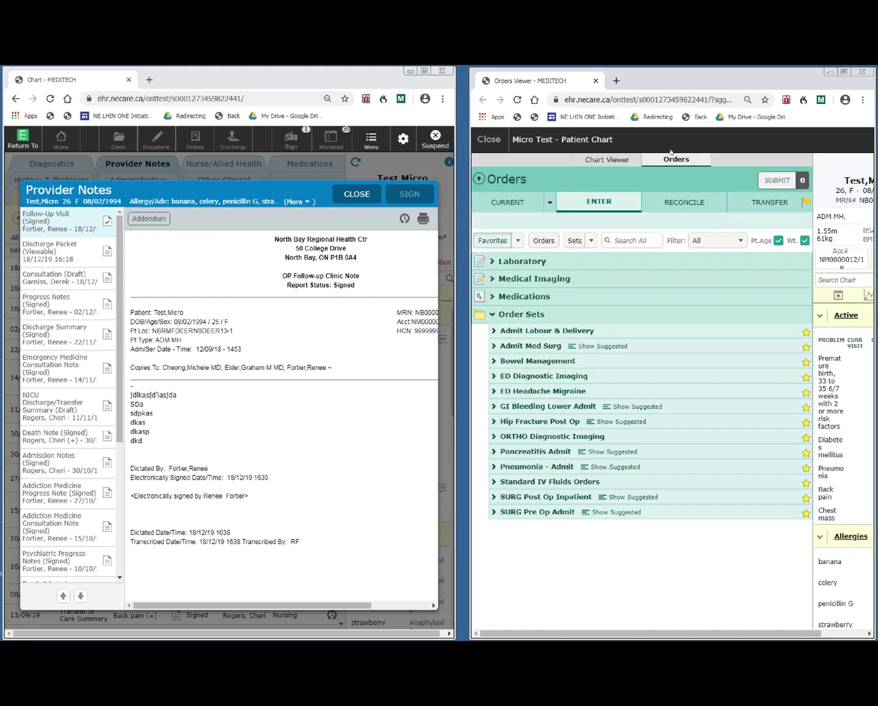
Add an Urgent CBC order from a 'cbc' search and close the provider note view.
click(644, 240)
text(cbc)
key(Return)
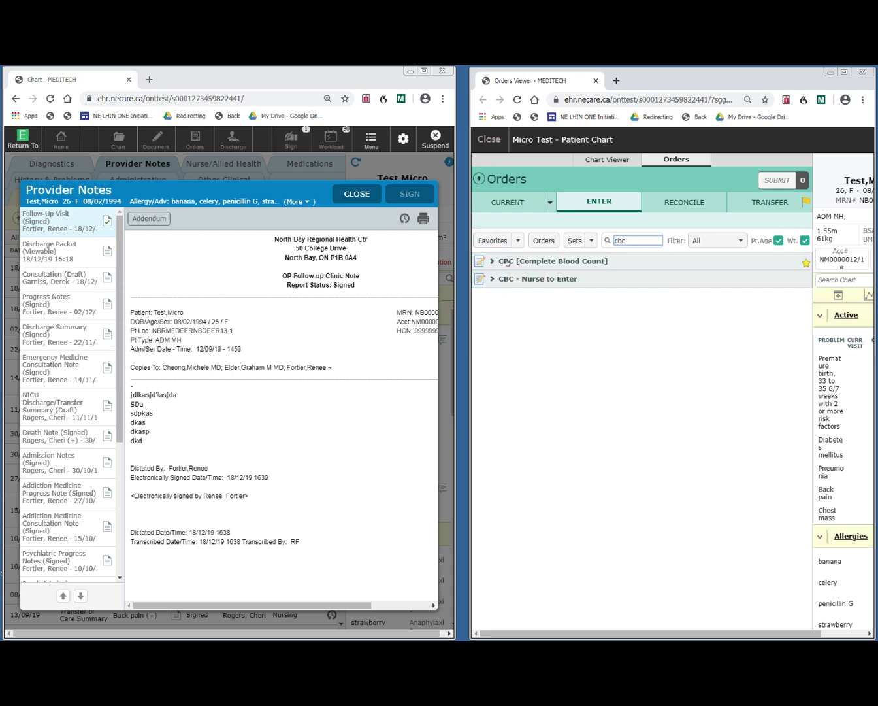
click(498, 255)
click(486, 305)
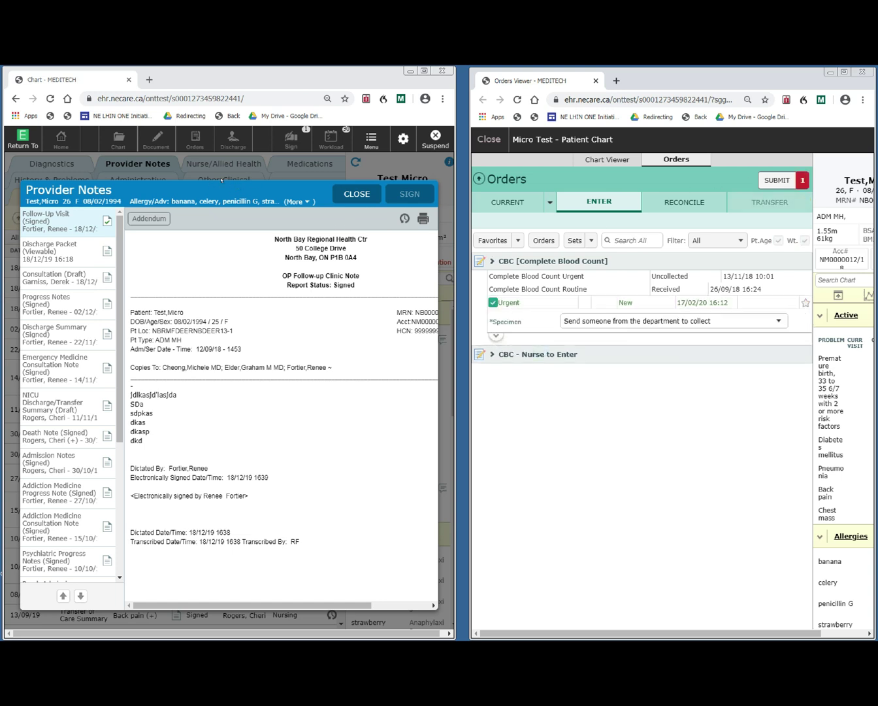
click(341, 190)
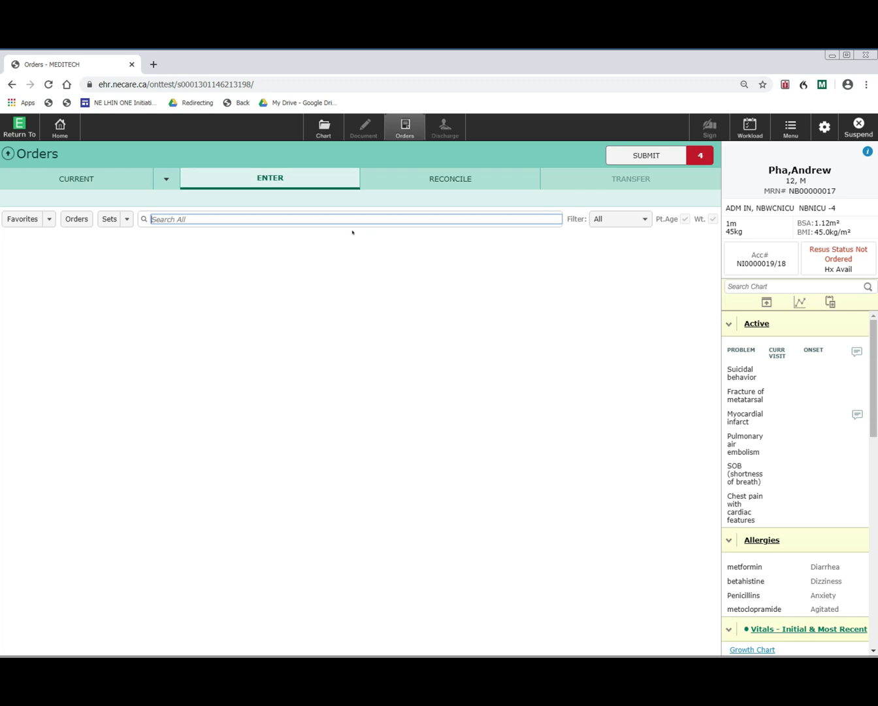
Add an Urgent D-Dimer order, submit the pending orders and begin saving the summary.
text(d-dimer)
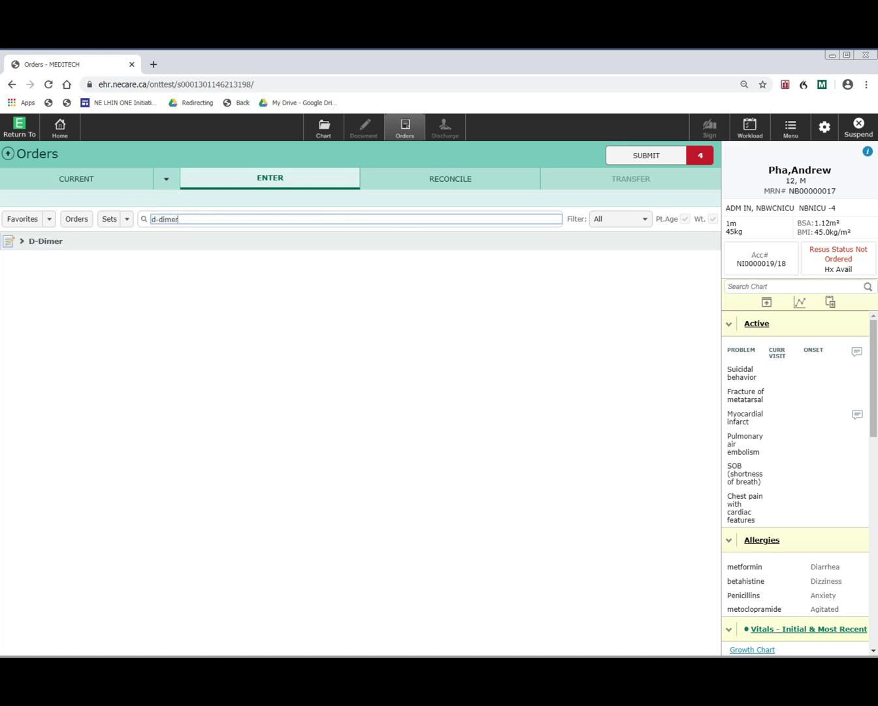
click(14, 237)
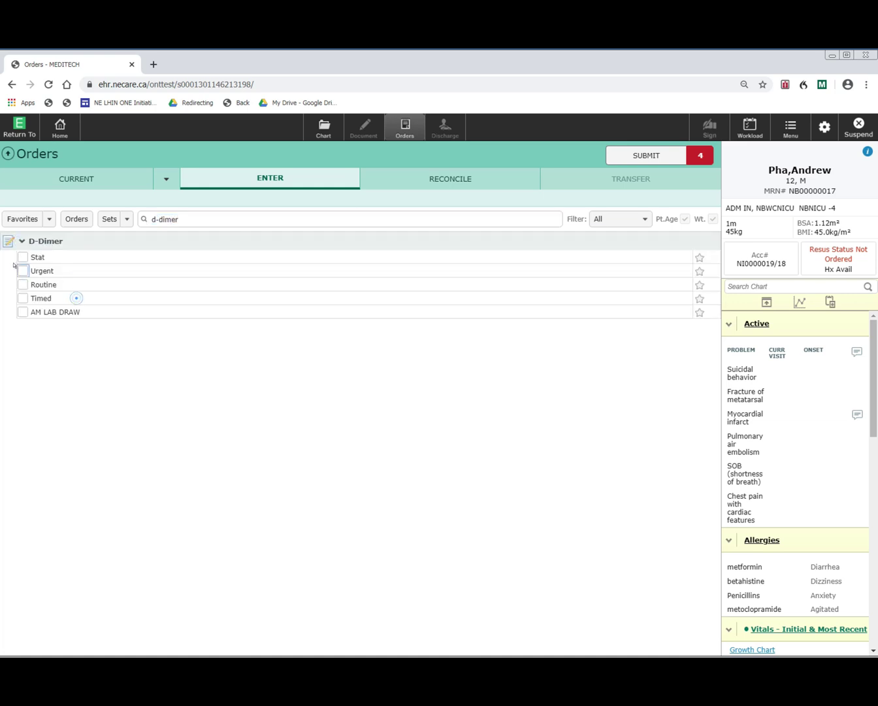
click(23, 271)
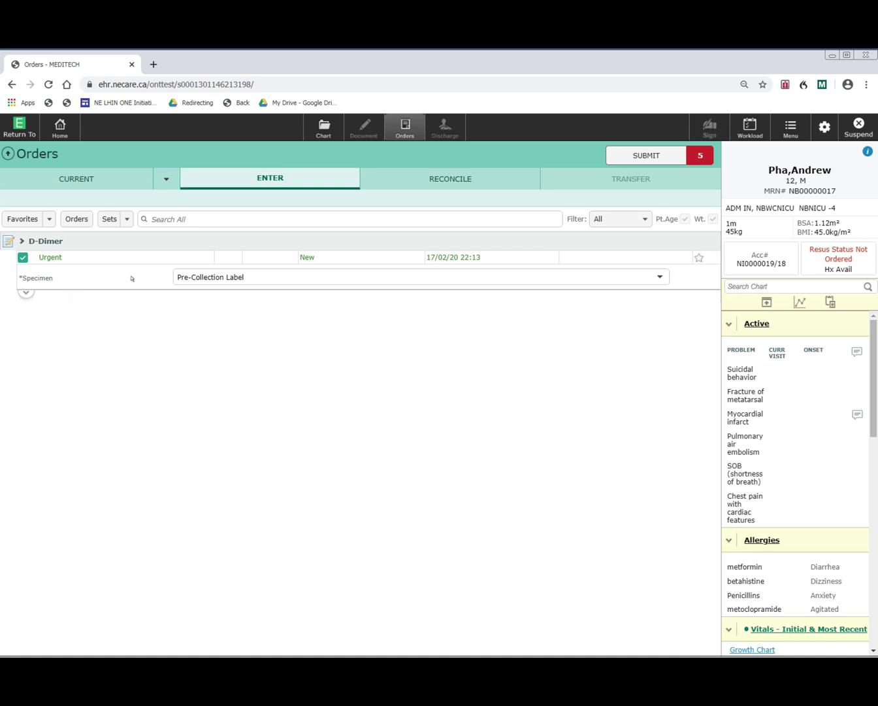
click(644, 148)
click(644, 148)
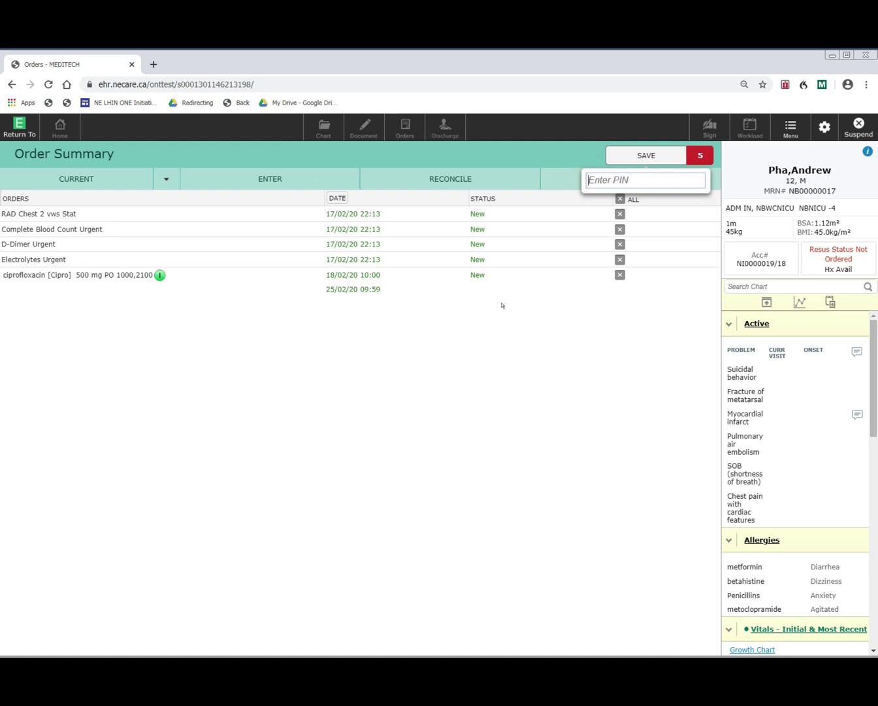
Change the ciprofloxacin dose from 500 mg to 750 mg, then save the orders with the PIN.
click(499, 326)
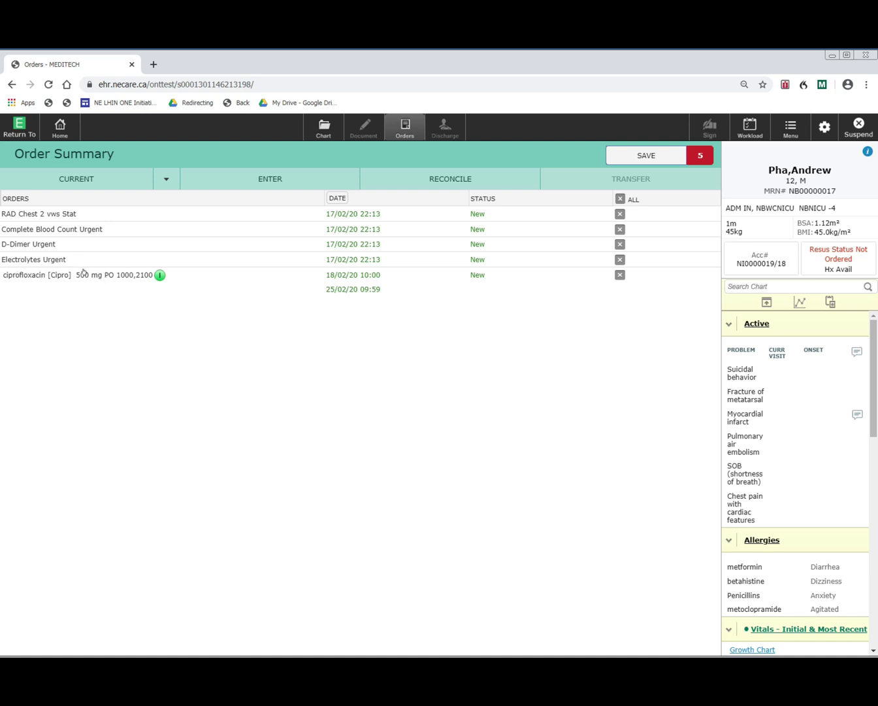
click(74, 271)
click(84, 274)
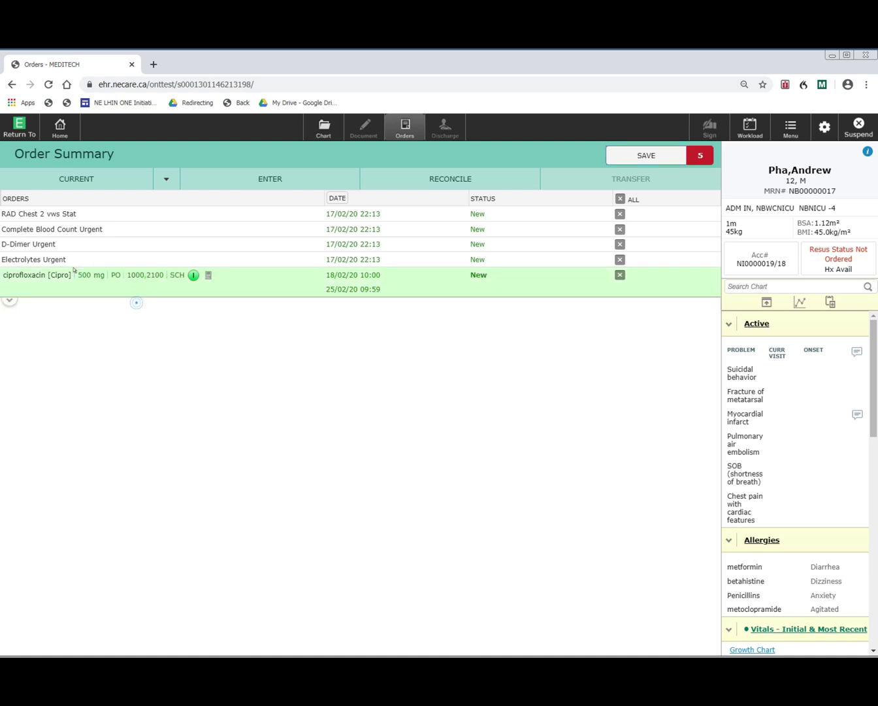
click(124, 396)
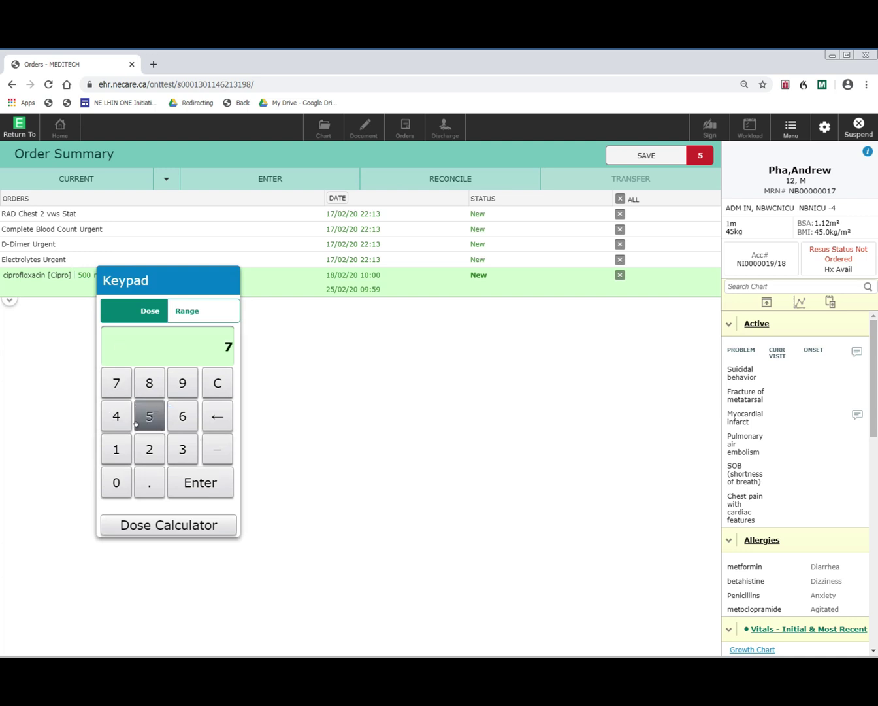
click(149, 416)
click(117, 482)
click(183, 477)
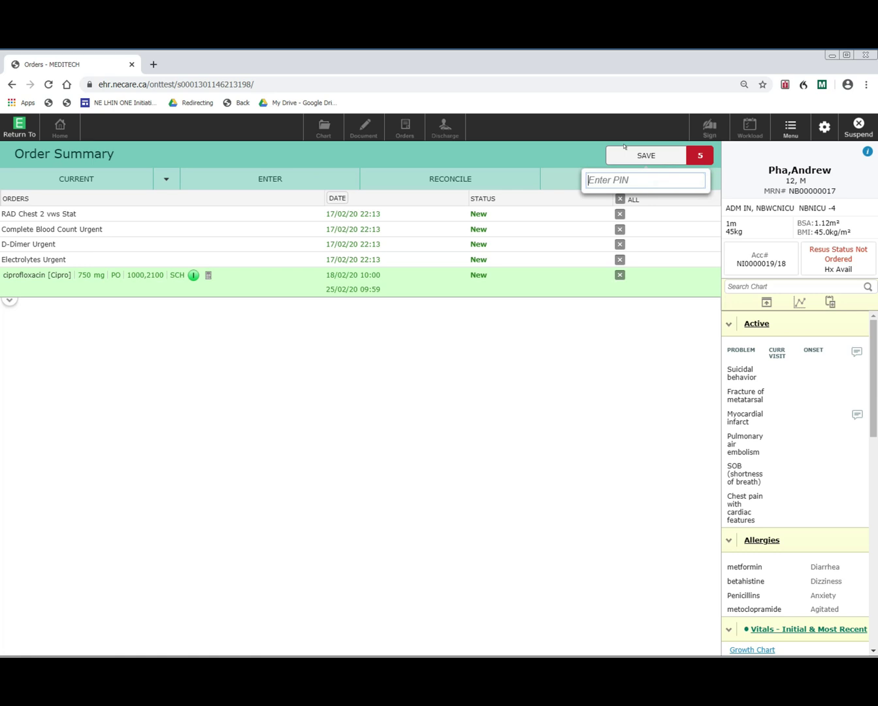
text(••)
key(Return)
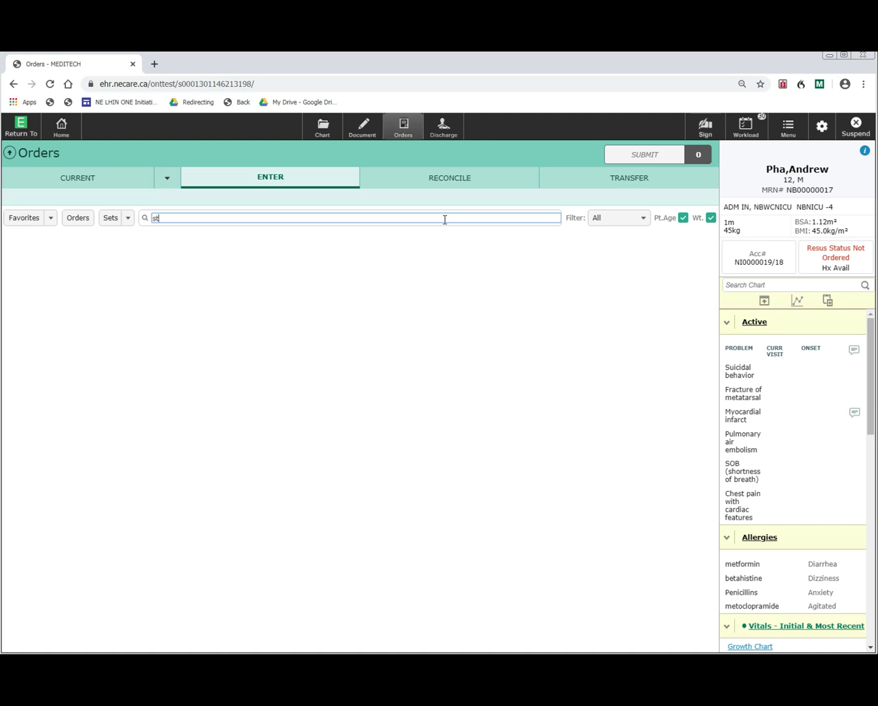
Search 'standard iv' and expand Standard IV Fluids Orders with its IV Fluid Bolus and IV Maintenance Therapy sections.
text(ard iv)
key(Return)
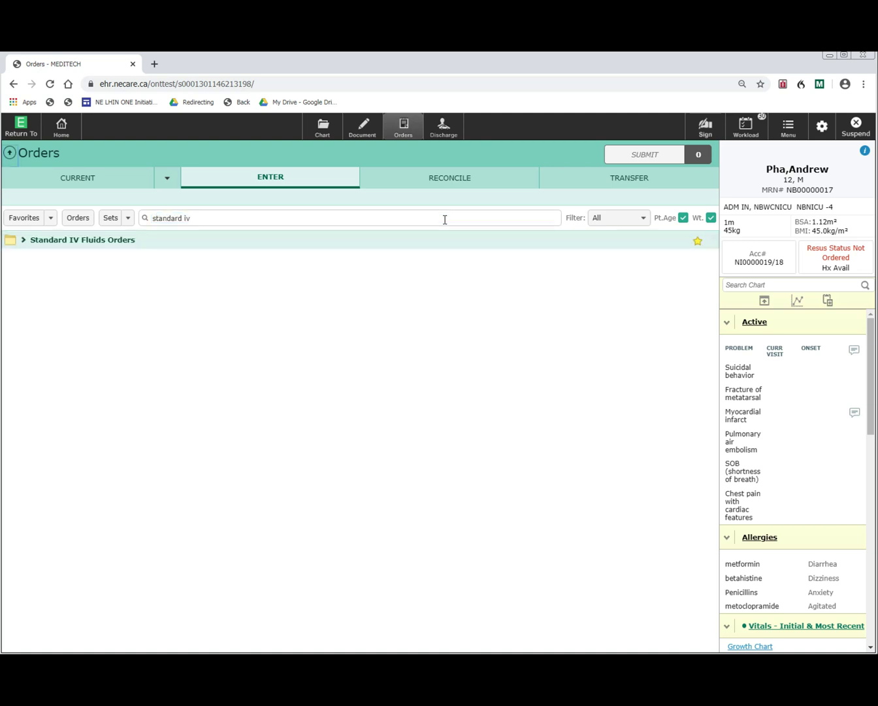
click(89, 237)
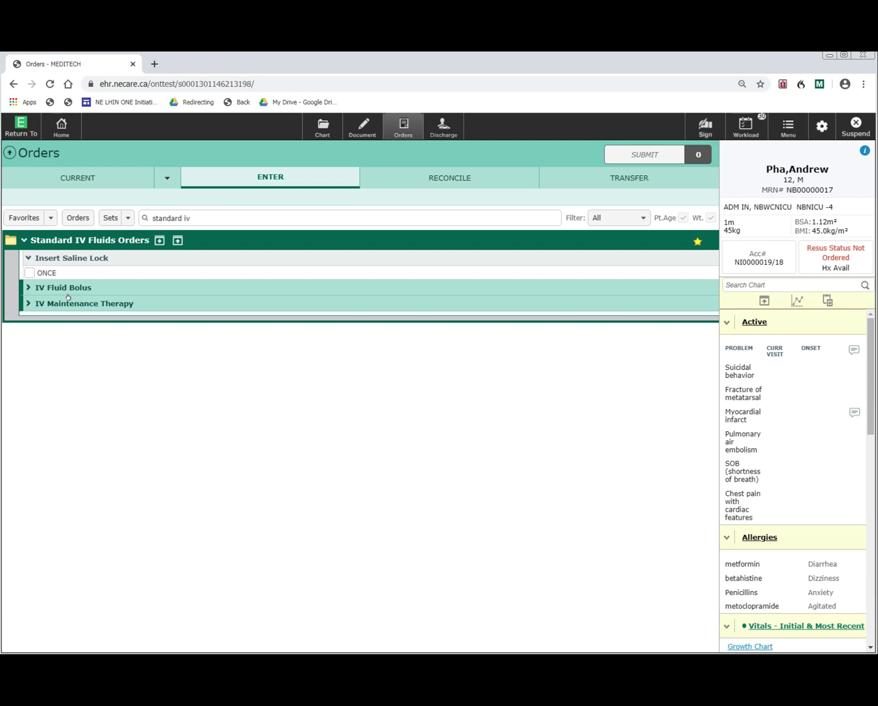
click(59, 281)
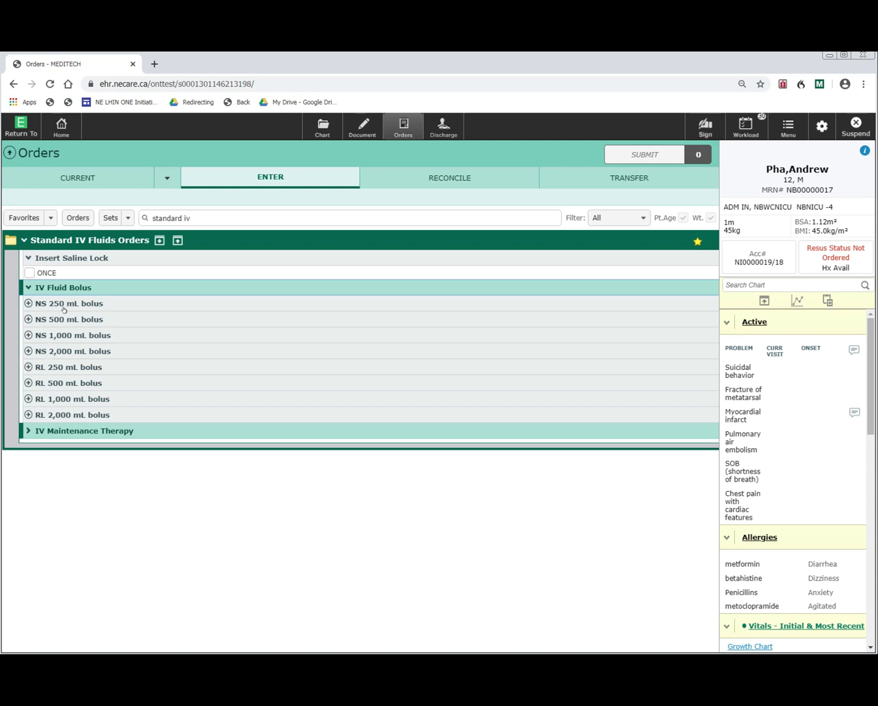
click(64, 428)
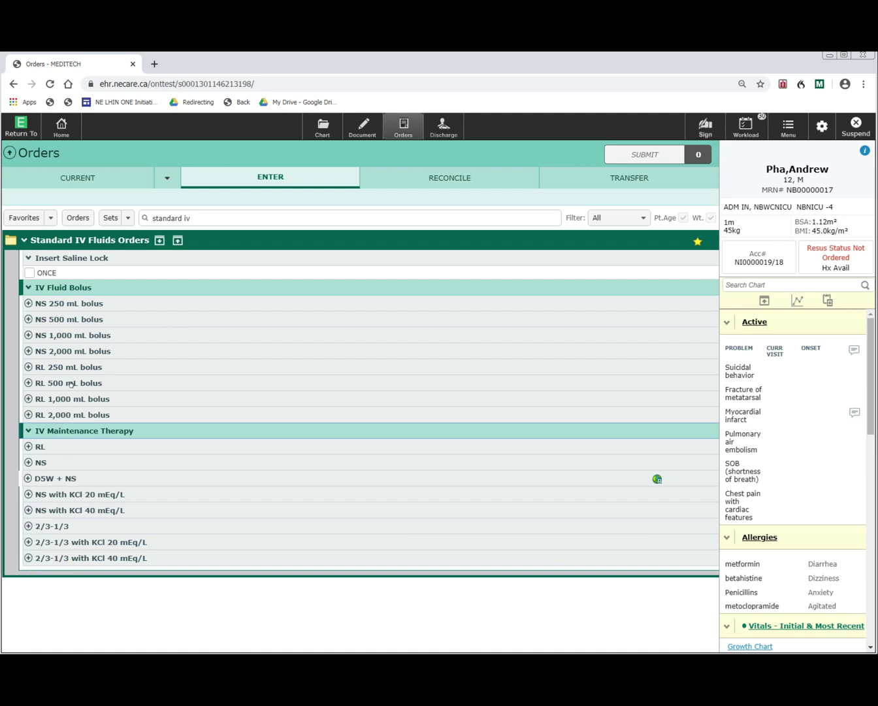
Order an NS 1,000 mL bolus at 999 mls/hr and NS maintenance at 150 mls/hr.
click(29, 335)
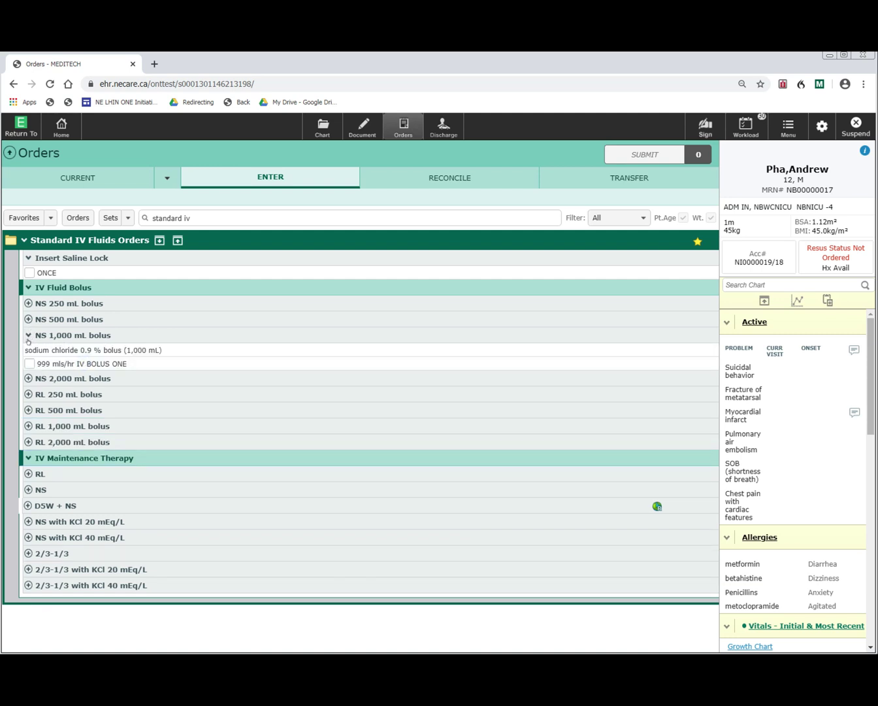
click(30, 363)
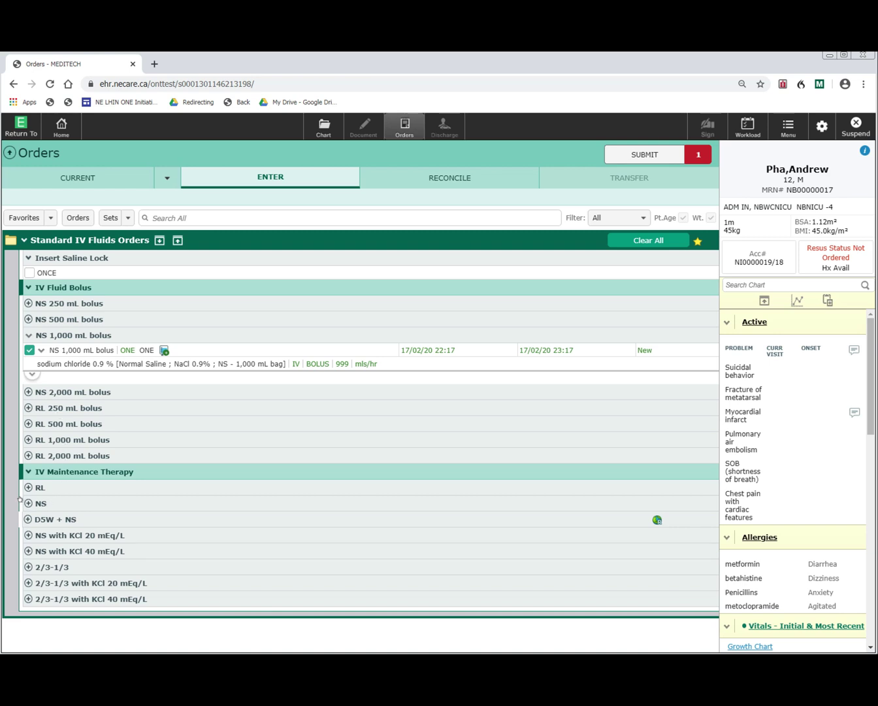
click(22, 500)
click(21, 527)
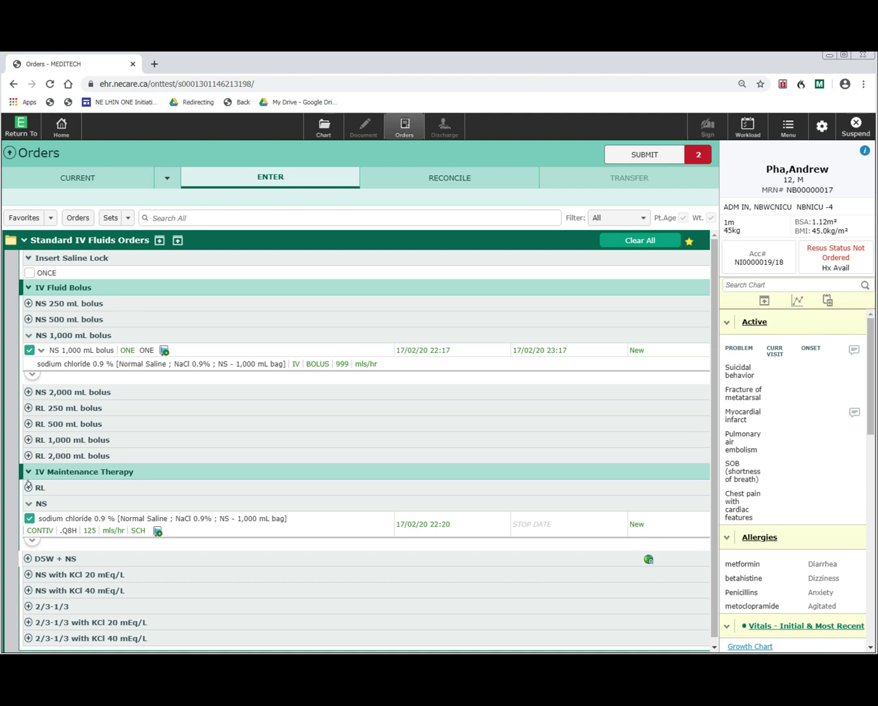
click(90, 529)
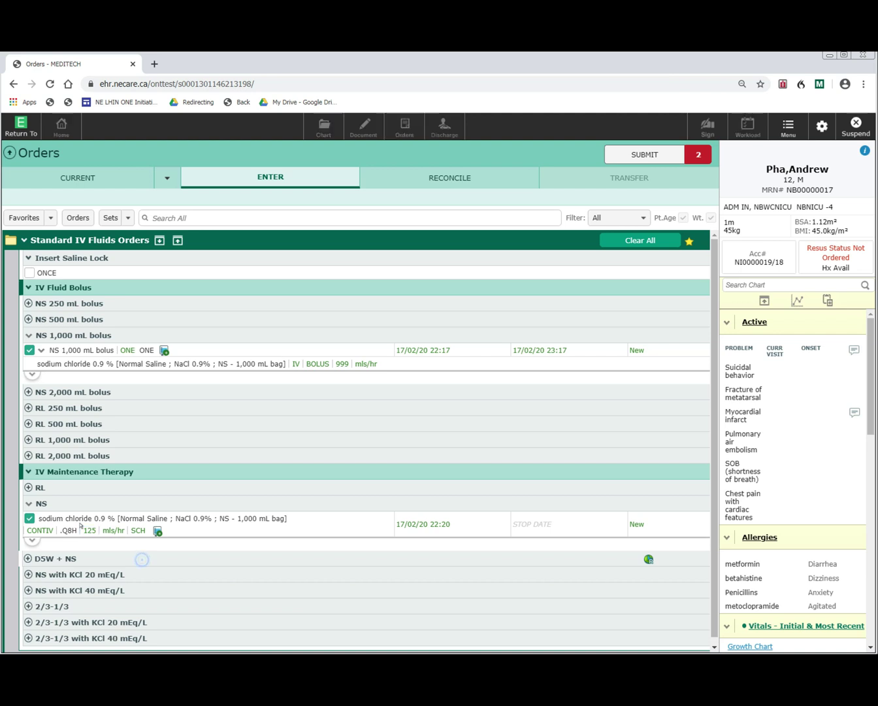
click(119, 585)
click(151, 552)
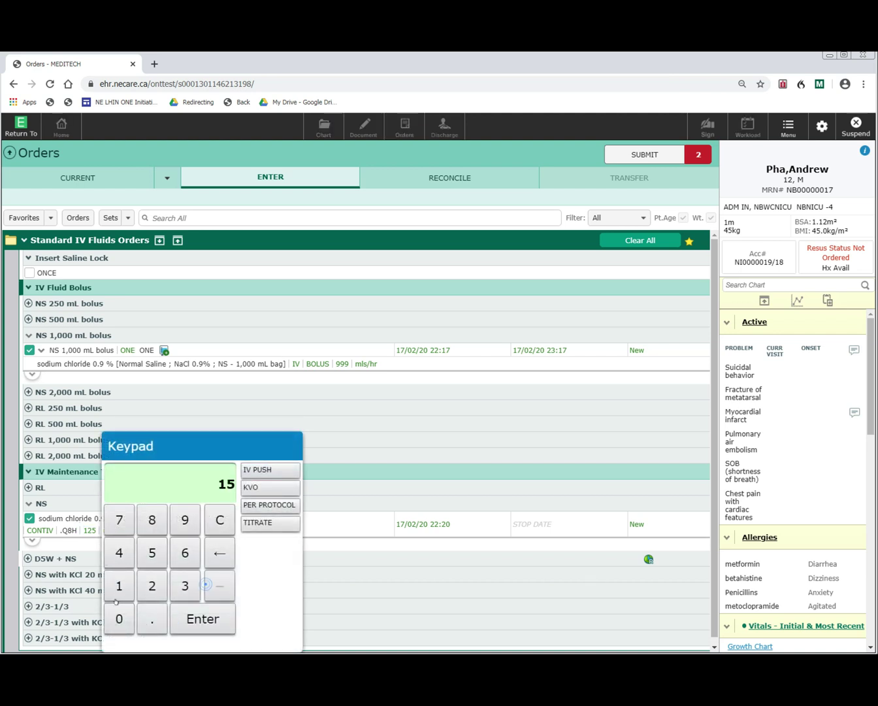
click(119, 618)
click(201, 618)
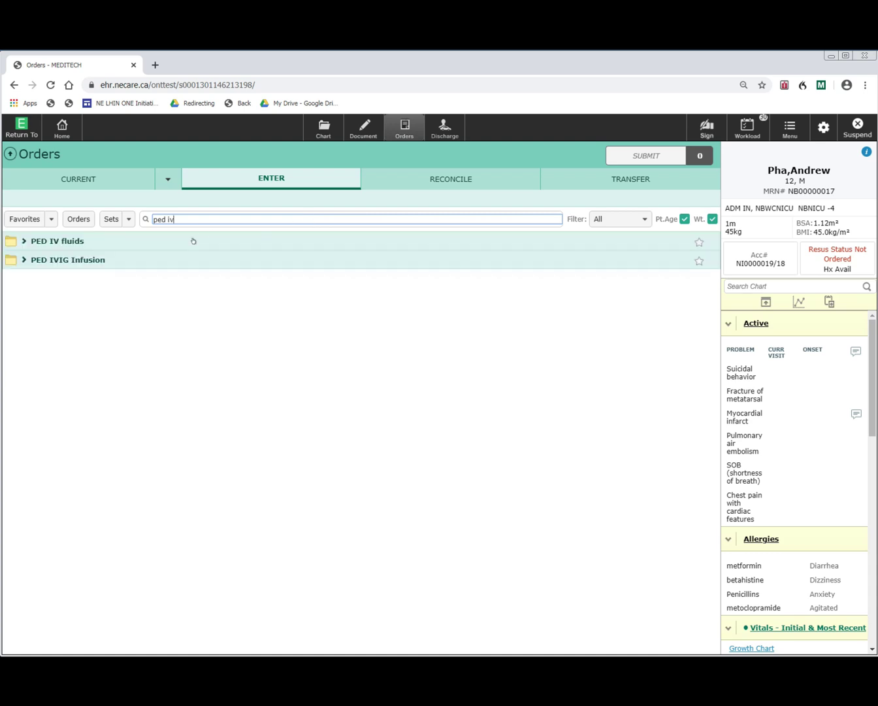
Expand PED IV fluids and its IV Maintenance Therapy to list D5W + NS, D5W + 1/2 NS and NS.
click(80, 240)
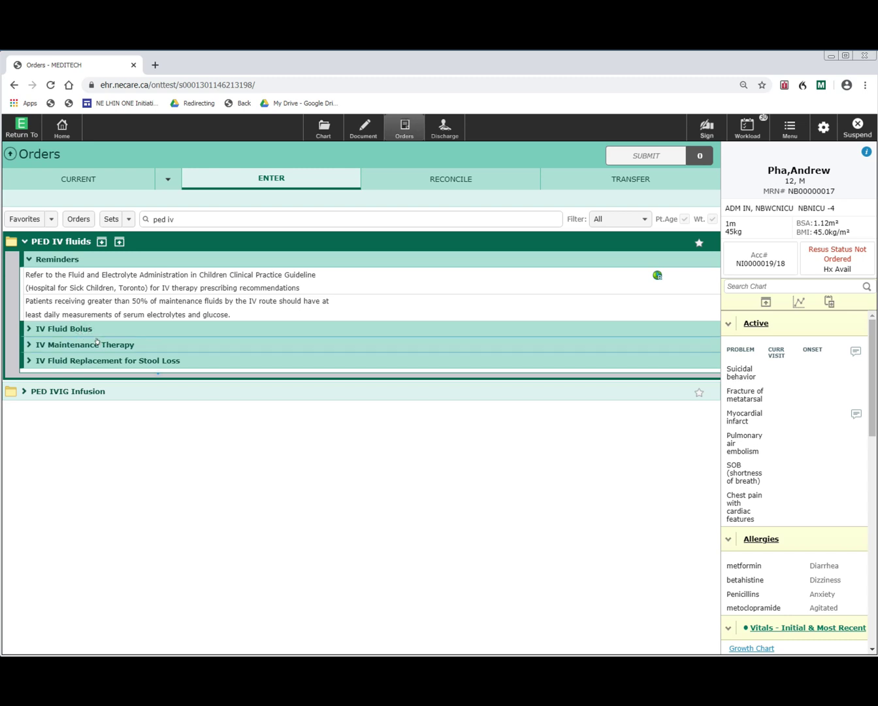
click(97, 341)
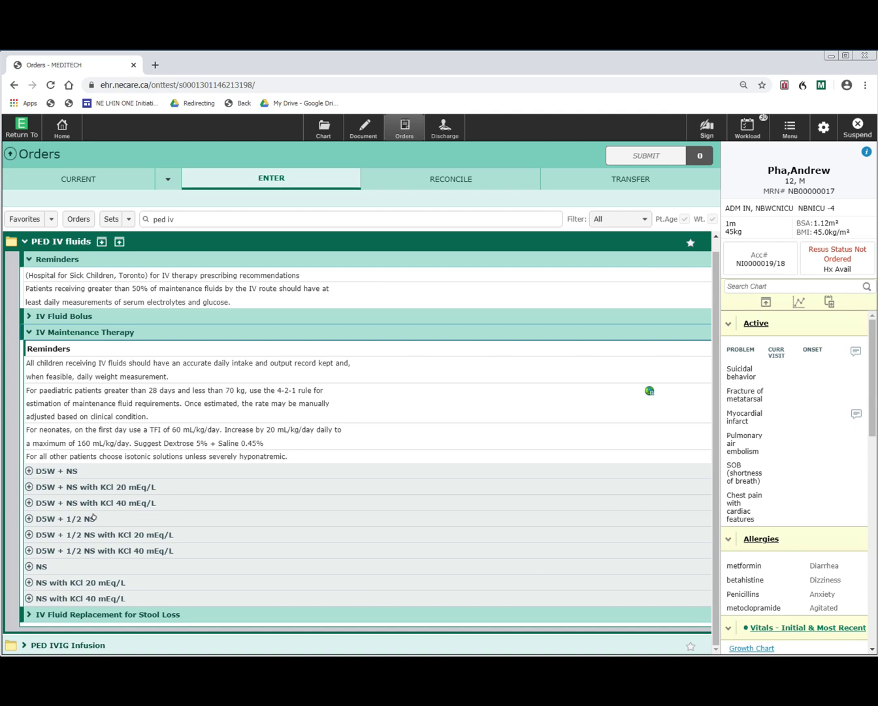